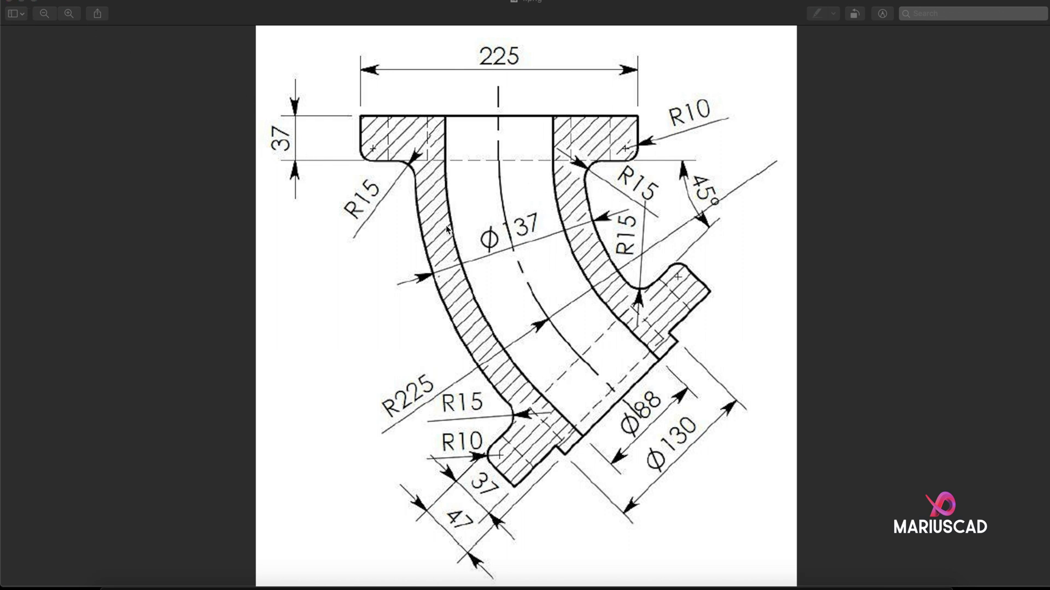
Step: Close the Preview window showing the flanged elbow reference image
{"action": "left_click", "coordinate": [24, 3]}
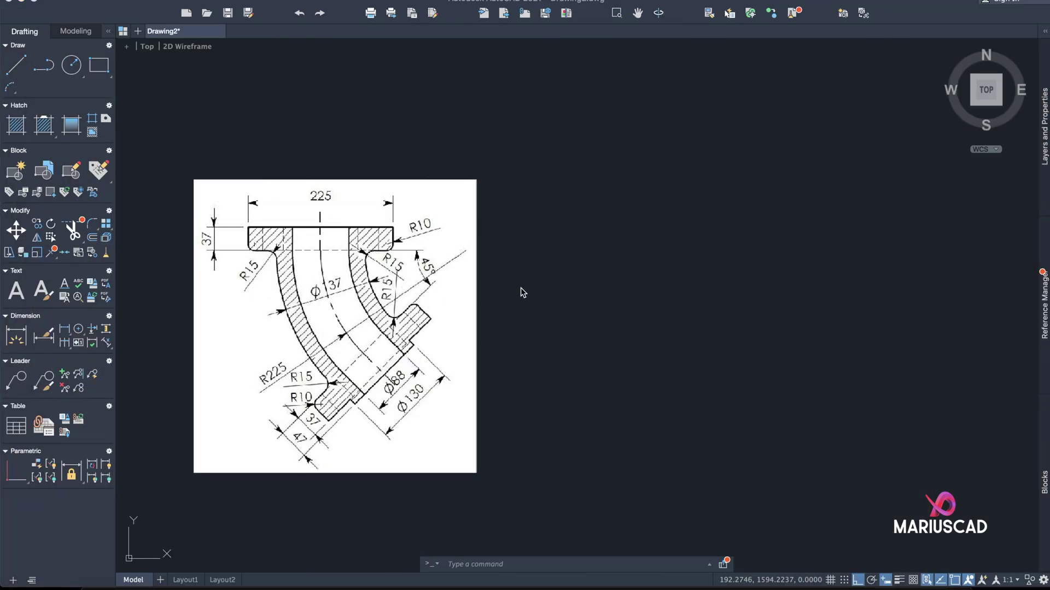
Step: Draw the flange's 225-long horizontal top edge to the right of the reference image
{"action": "middle_click_drag", "start_coordinate": [563, 310], "coordinate": [554, 290]}
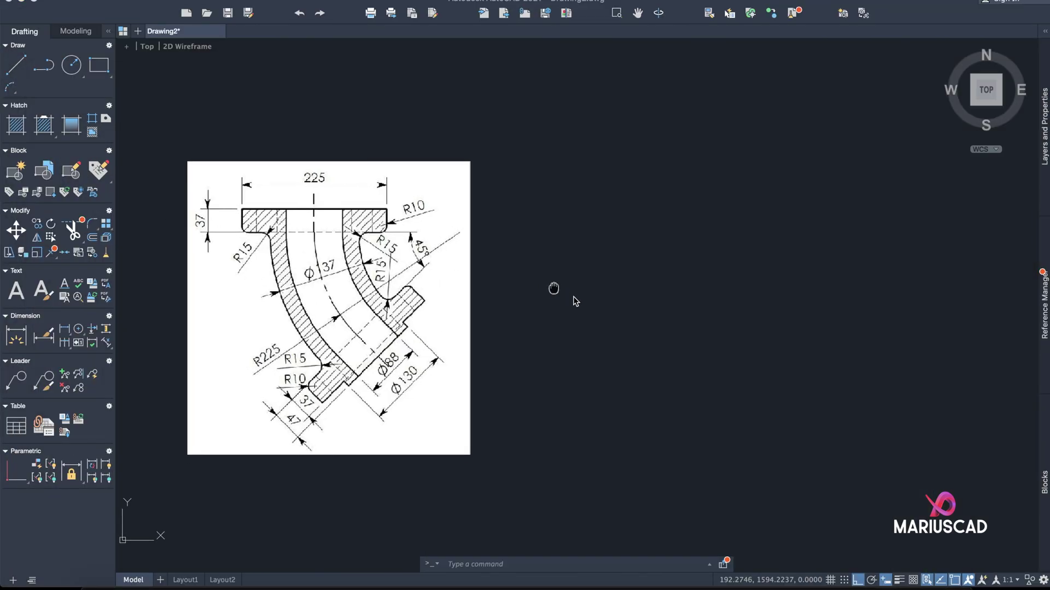
{"action": "type", "text": "l"}
{"action": "key", "text": "Return"}
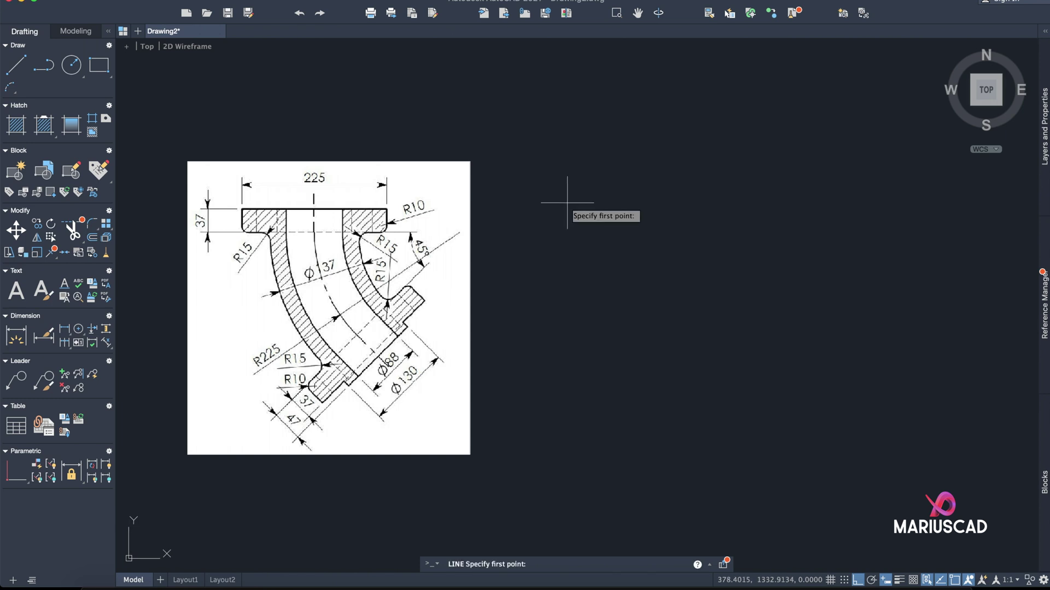
{"action": "left_click", "coordinate": [569, 208]}
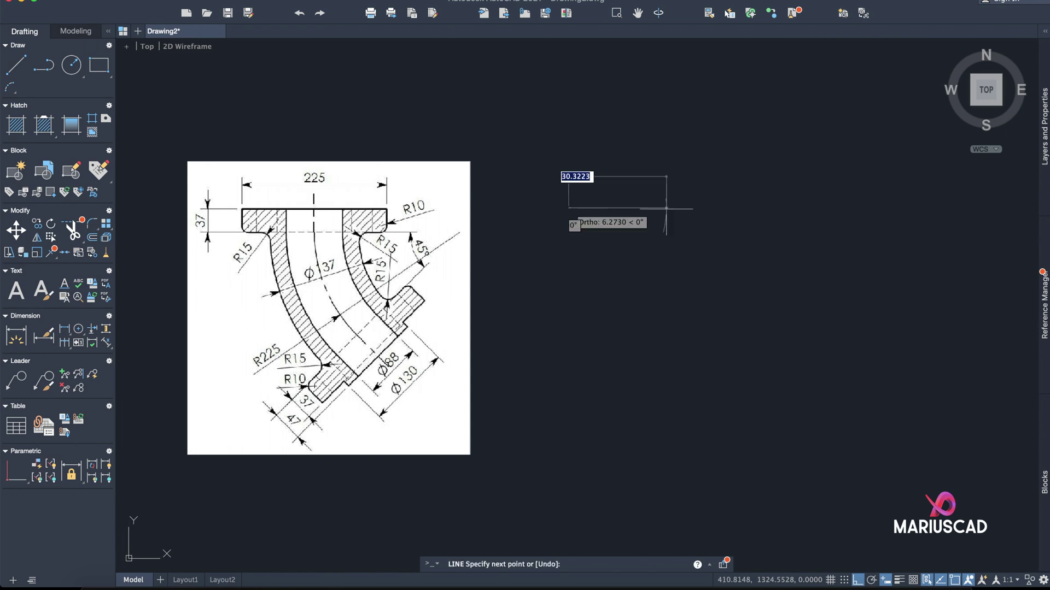
{"action": "type", "text": "225"}
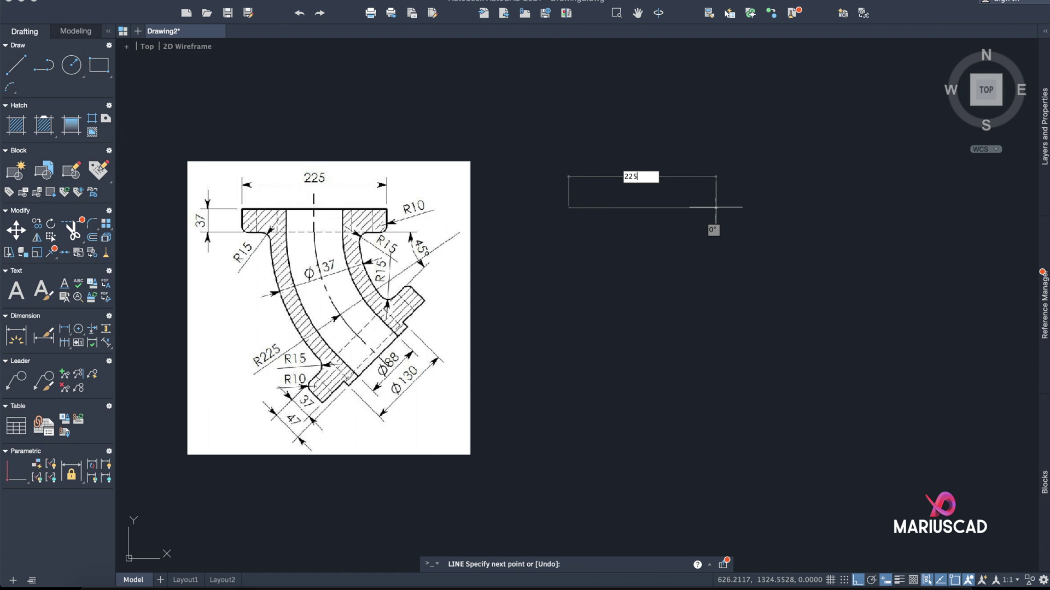
{"action": "key", "text": "Return"}
{"action": "key", "text": "Return"}
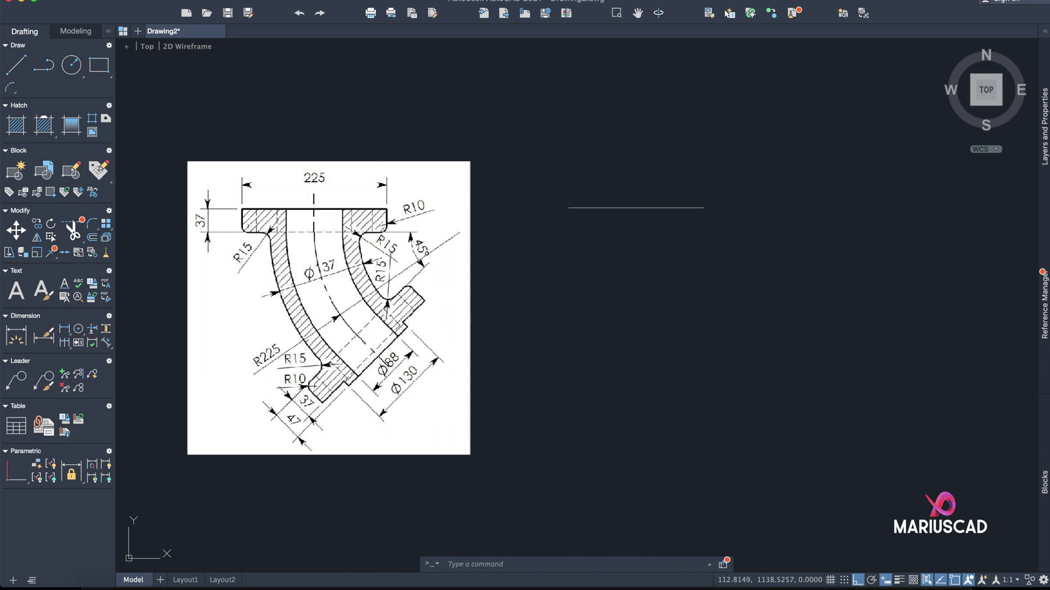
{"action": "left_click", "coordinate": [16, 64]}
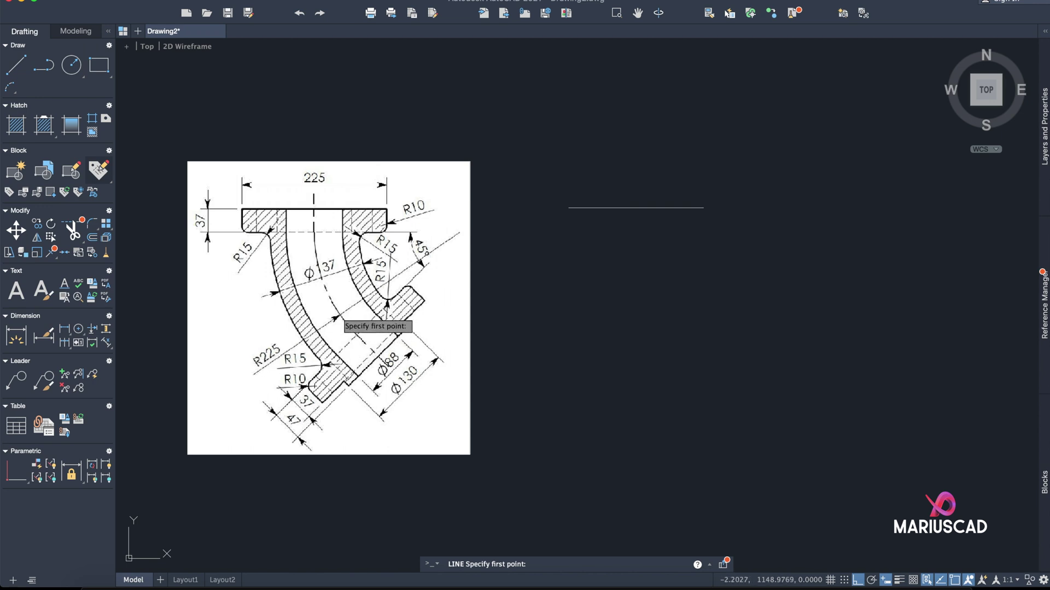
Step: Draw a radius-225 circle to the right of the line
{"action": "left_click", "coordinate": [309, 1]}
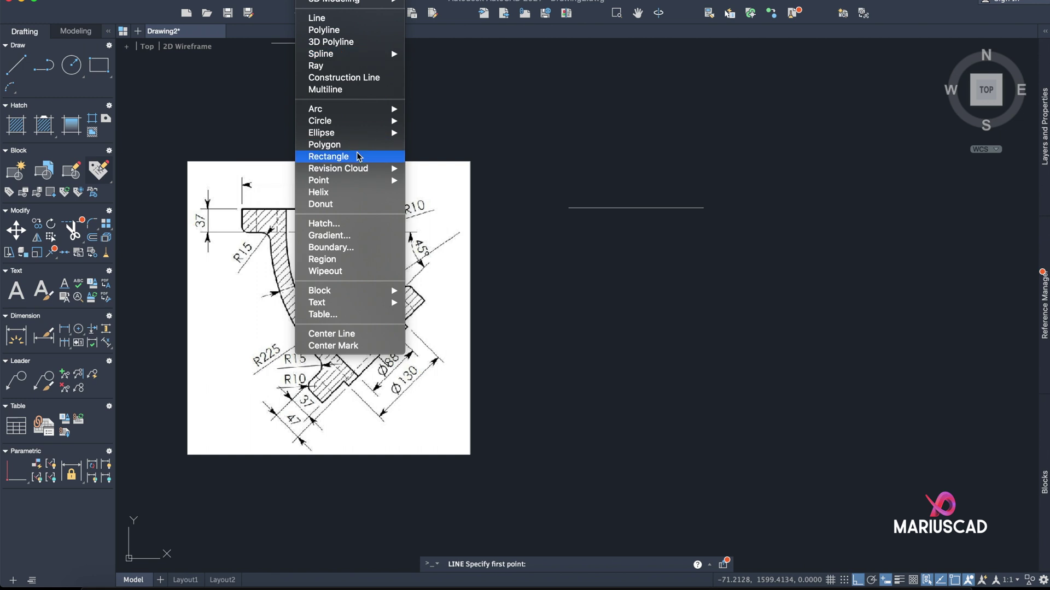
{"action": "mouse_move", "coordinate": [377, 121]}
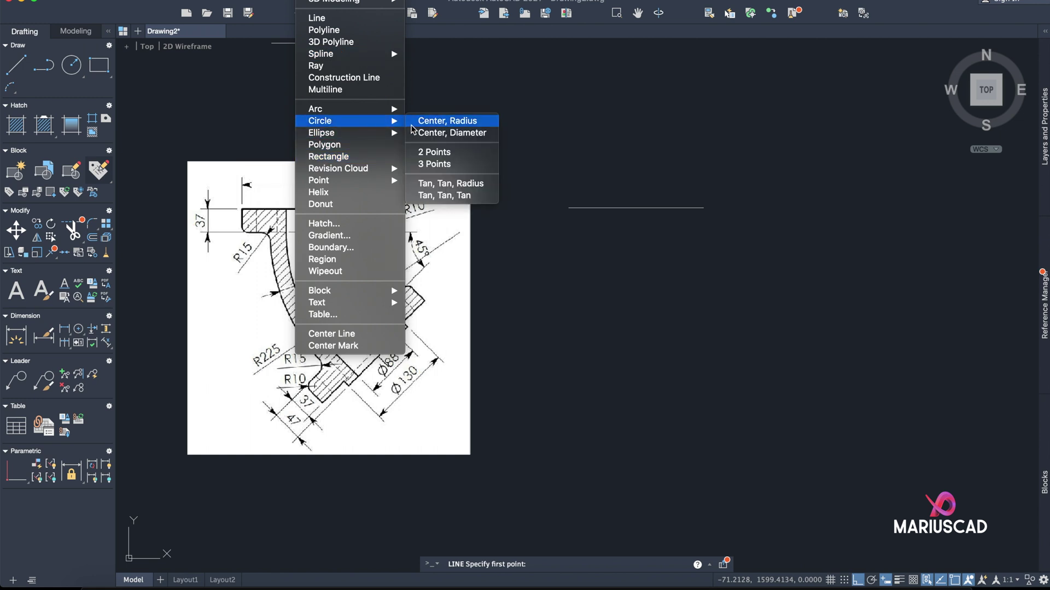
{"action": "left_click", "coordinate": [413, 125]}
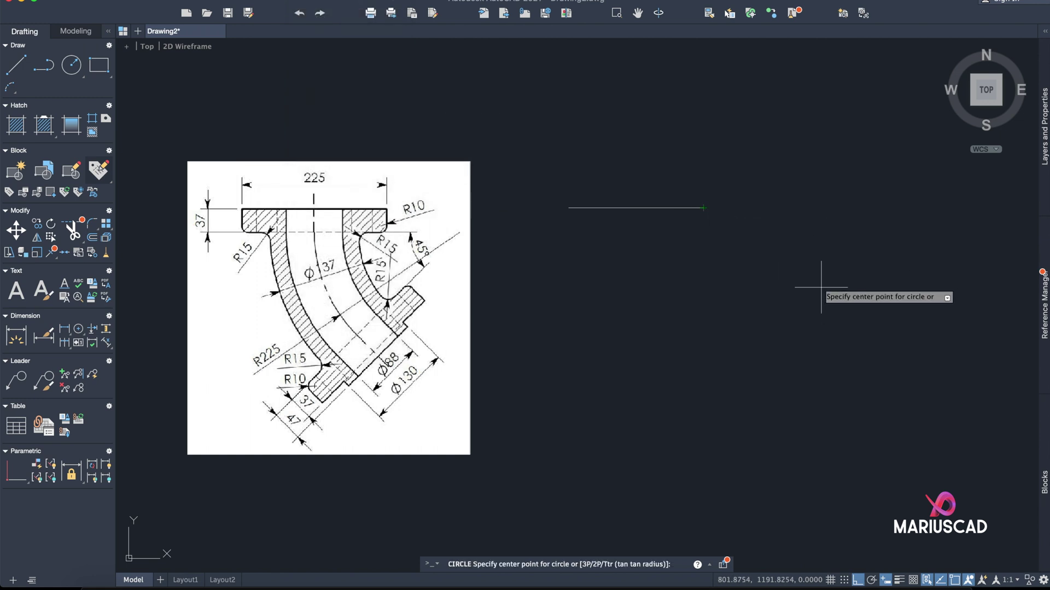
{"action": "left_click", "coordinate": [818, 265]}
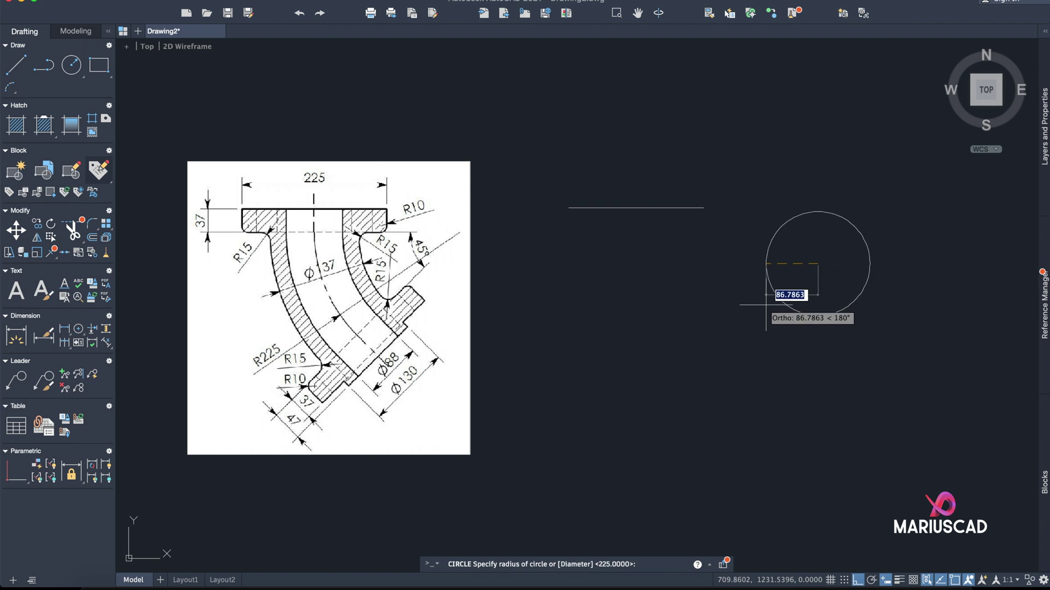
{"action": "type", "text": "225"}
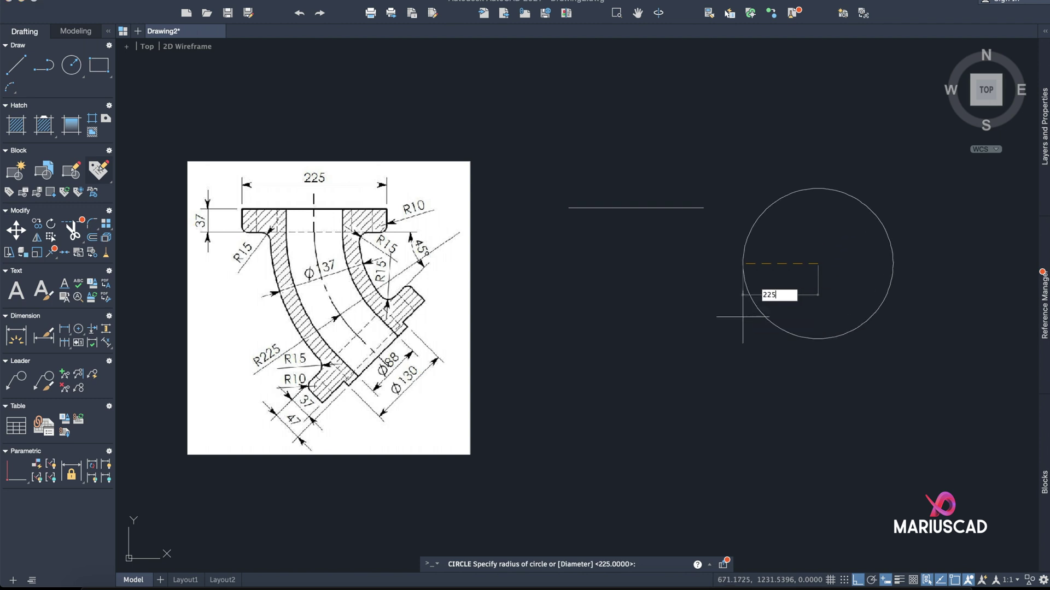
{"action": "key", "text": "Return"}
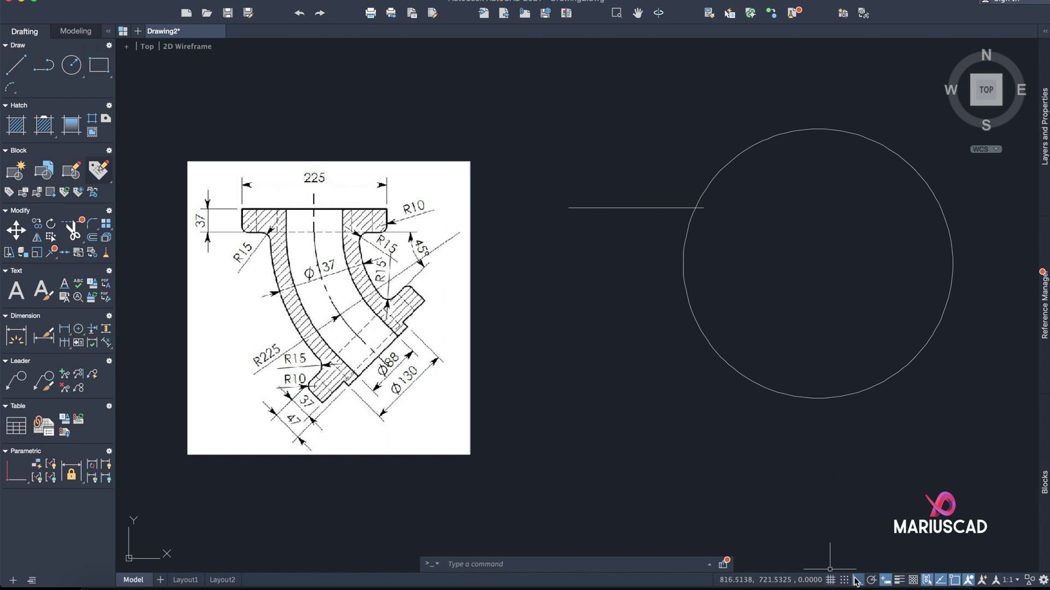
Step: Move the circle so its leftmost quadrant sits on the line's midpoint
{"action": "type", "text": "move"}
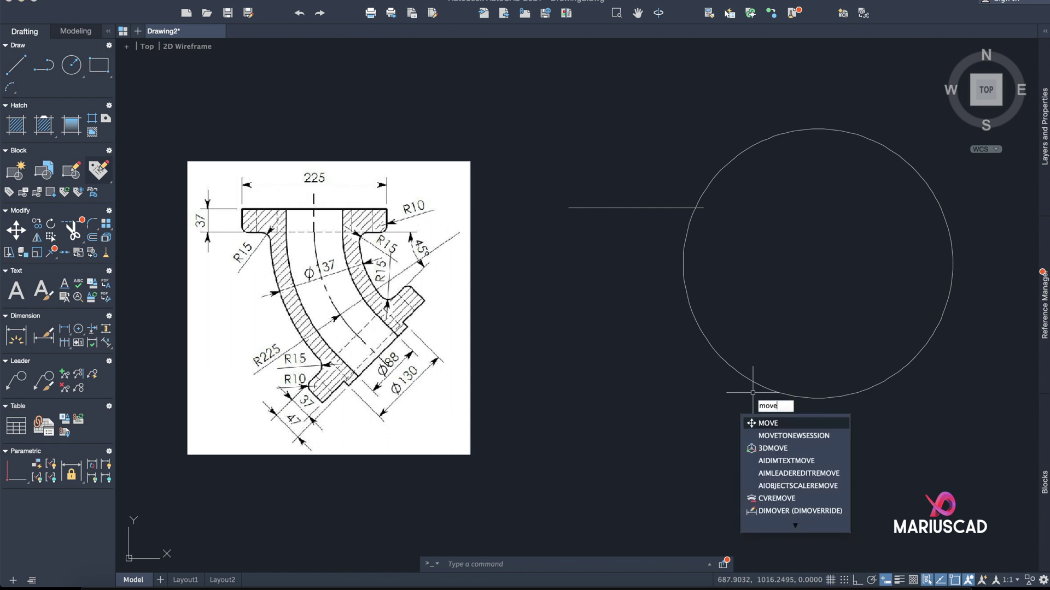
{"action": "key", "text": "Return"}
{"action": "left_click", "coordinate": [687, 296]}
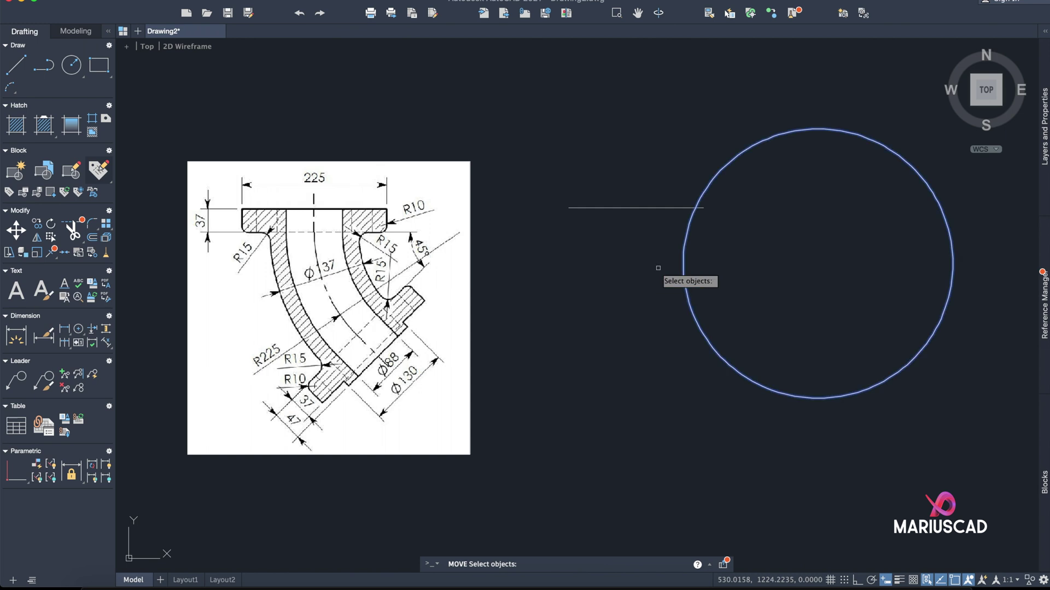
{"action": "key", "text": "Return"}
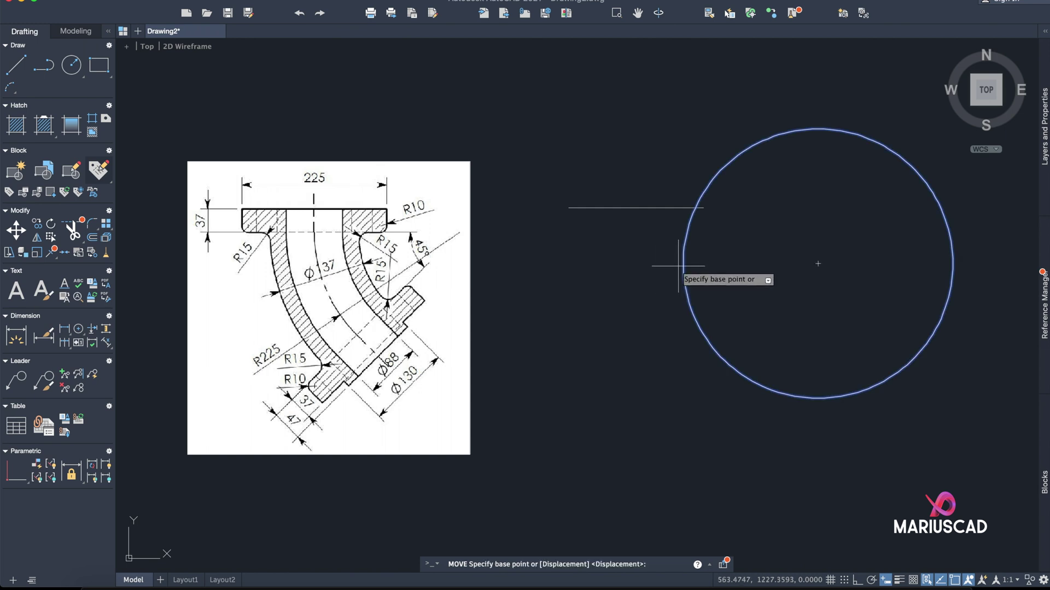
{"action": "left_click", "coordinate": [684, 264]}
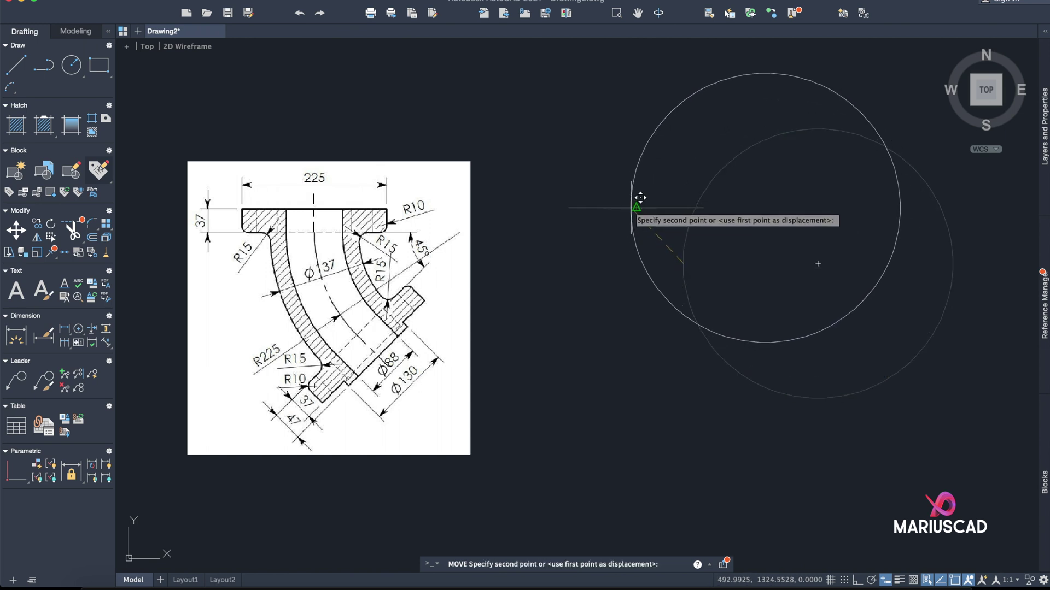
{"action": "left_click", "coordinate": [637, 207]}
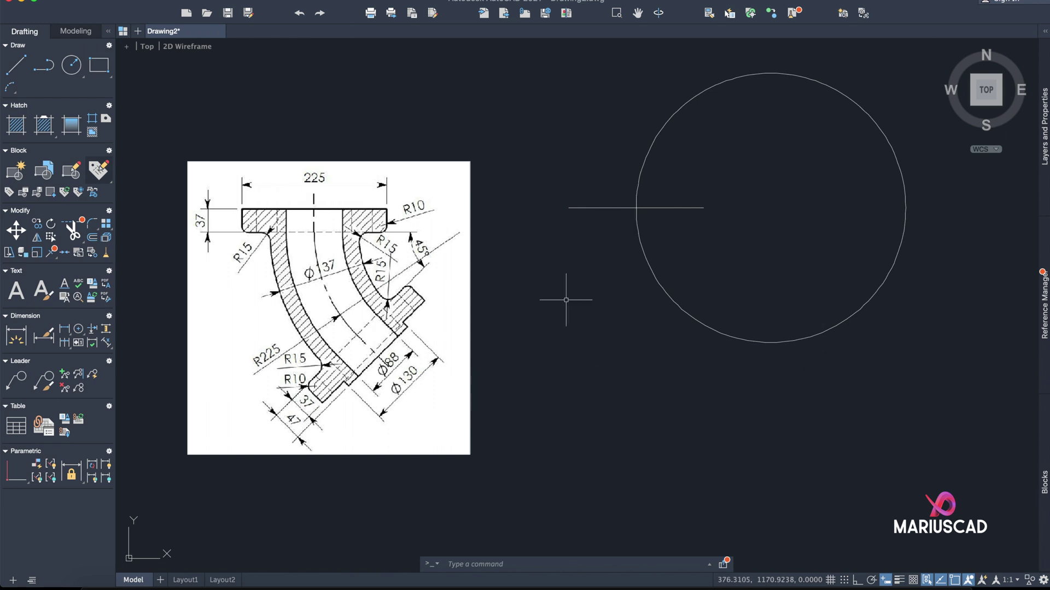
Step: Offset the radius-225 circle by 44 both outward and inward
{"action": "left_click", "coordinate": [16, 65]}
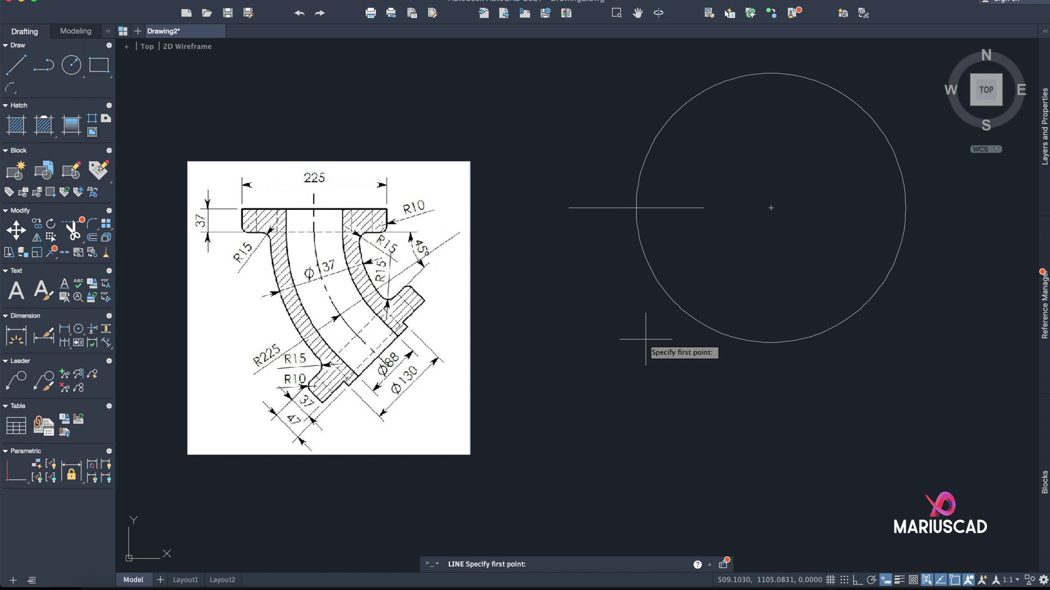
{"action": "key", "text": "Escape"}
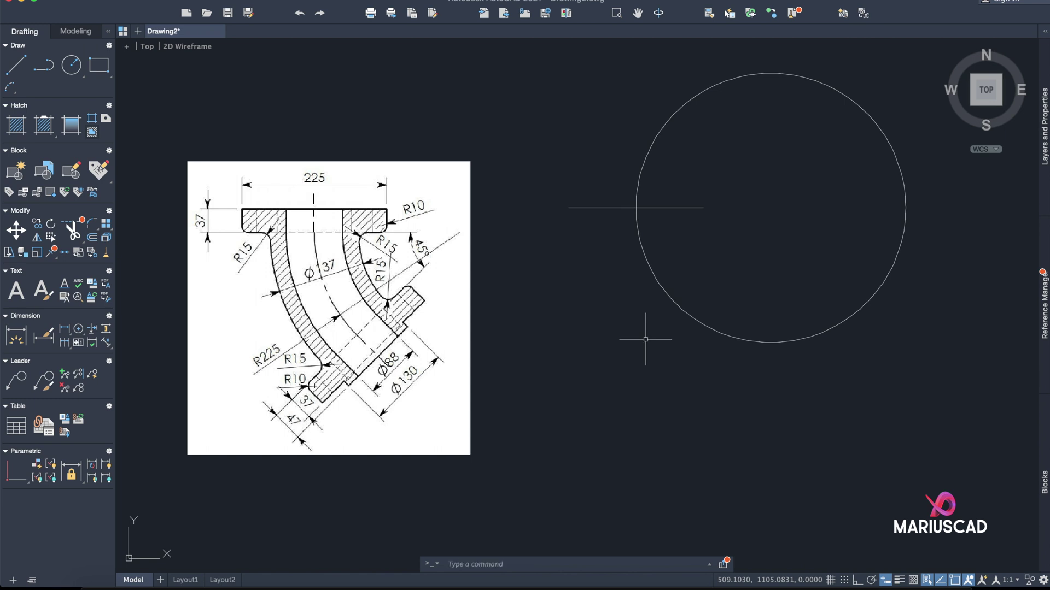
{"action": "type", "text": "off"}
{"action": "key", "text": "Return"}
{"action": "type", "text": "44"}
{"action": "key", "text": "Return"}
{"action": "left_click", "coordinate": [698, 323]}
{"action": "left_click", "coordinate": [673, 369]}
{"action": "left_click", "coordinate": [697, 321]}
{"action": "left_click", "coordinate": [734, 263]}
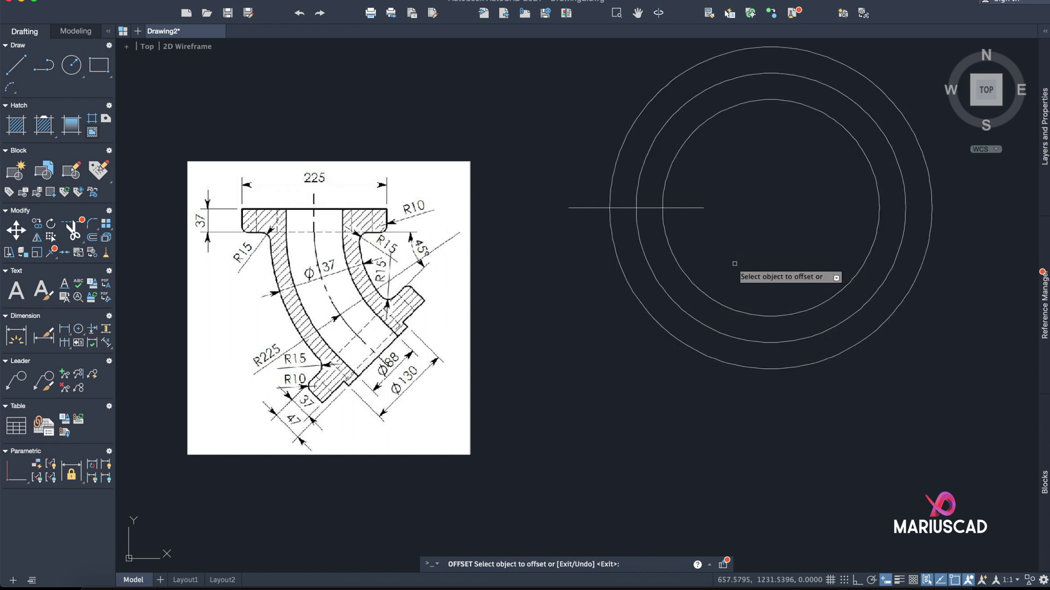
{"action": "key", "text": "Return"}
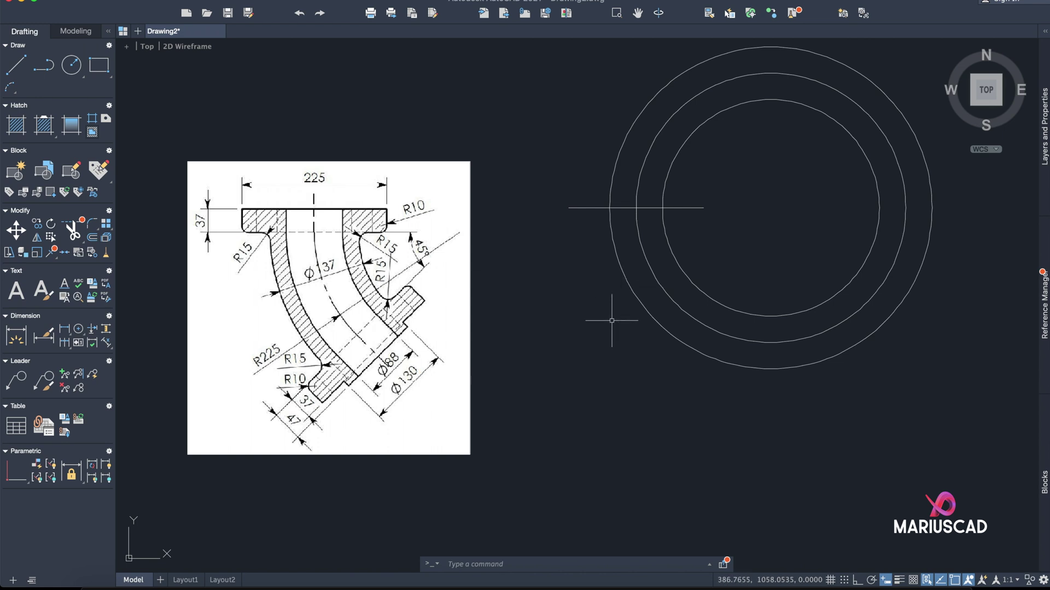
Step: Compute (137 − 88) / 2 = 24.5 in Calculator
{"action": "left_click", "coordinate": [239, 571]}
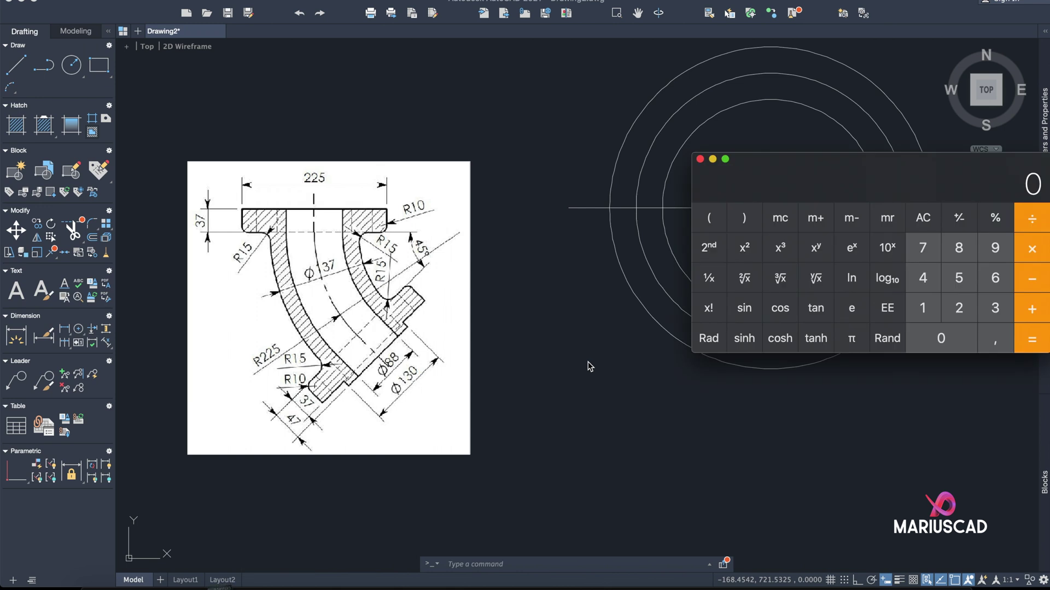
{"action": "type", "text": "137"}
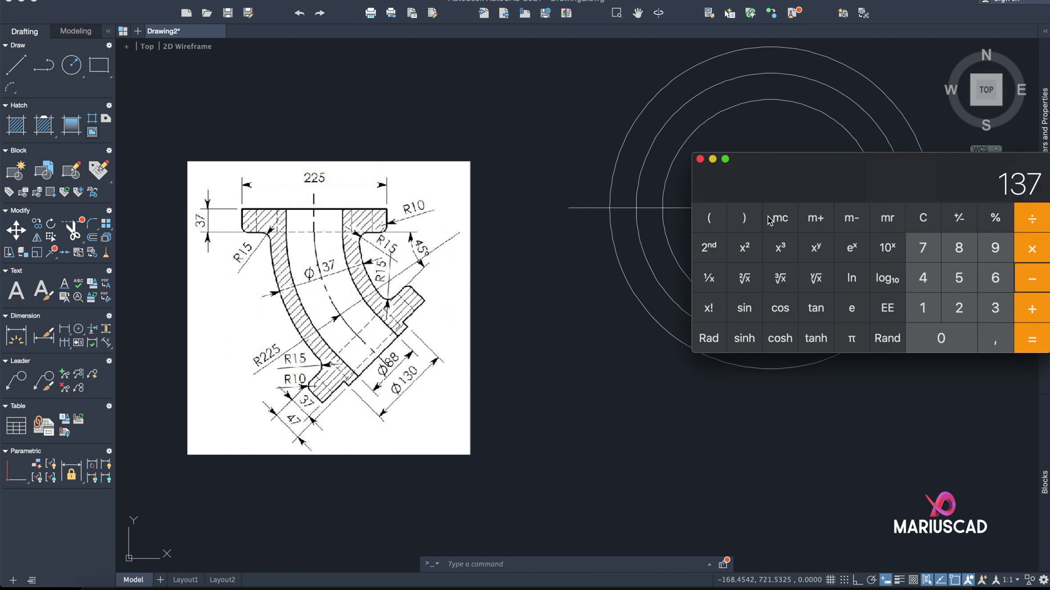
{"action": "type", "text": "88"}
{"action": "key", "text": "Return"}
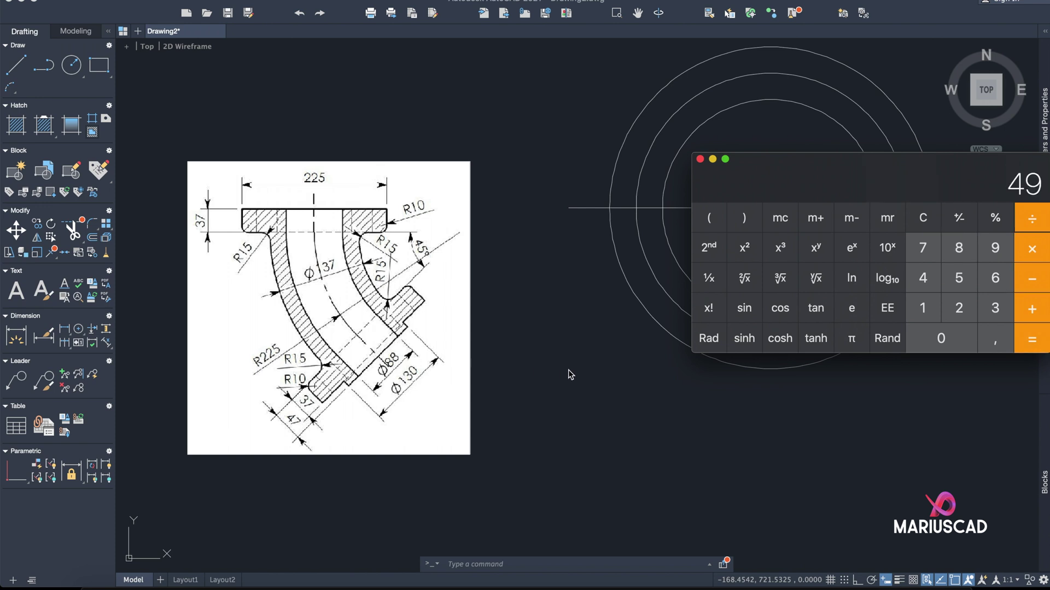
{"action": "key", "text": "Return"}
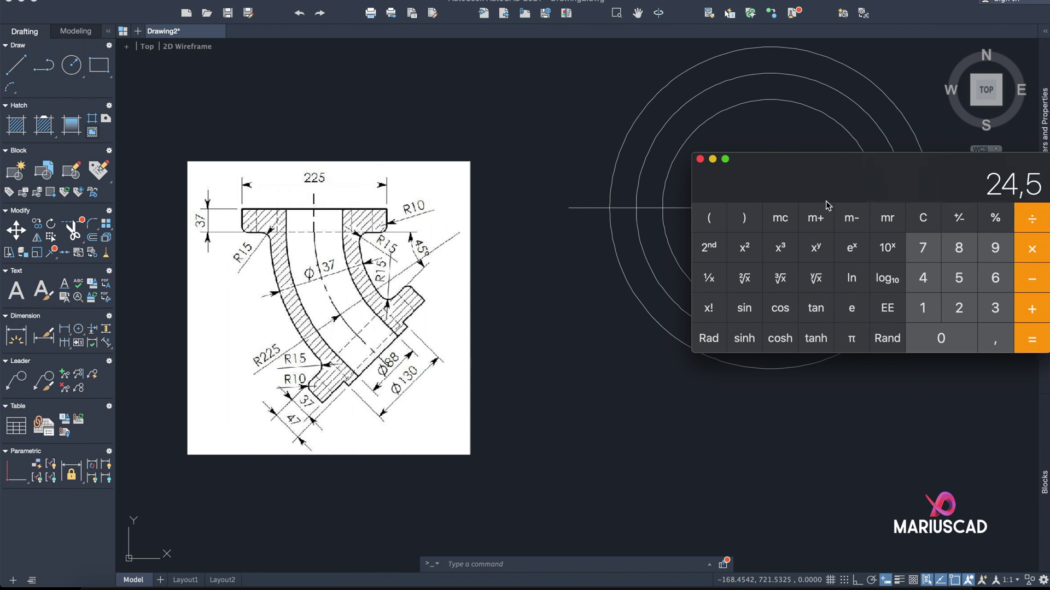
Step: Offset the outermost circle outward and the innermost circle inward by 24.5
{"action": "left_click", "coordinate": [700, 159]}
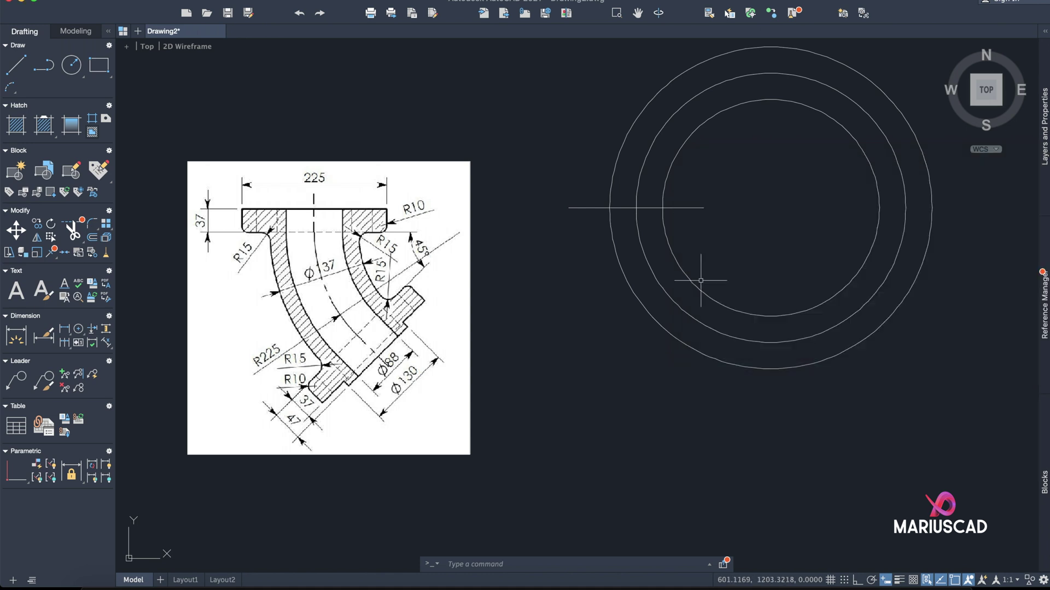
{"action": "type", "text": "off"}
{"action": "key", "text": "Return"}
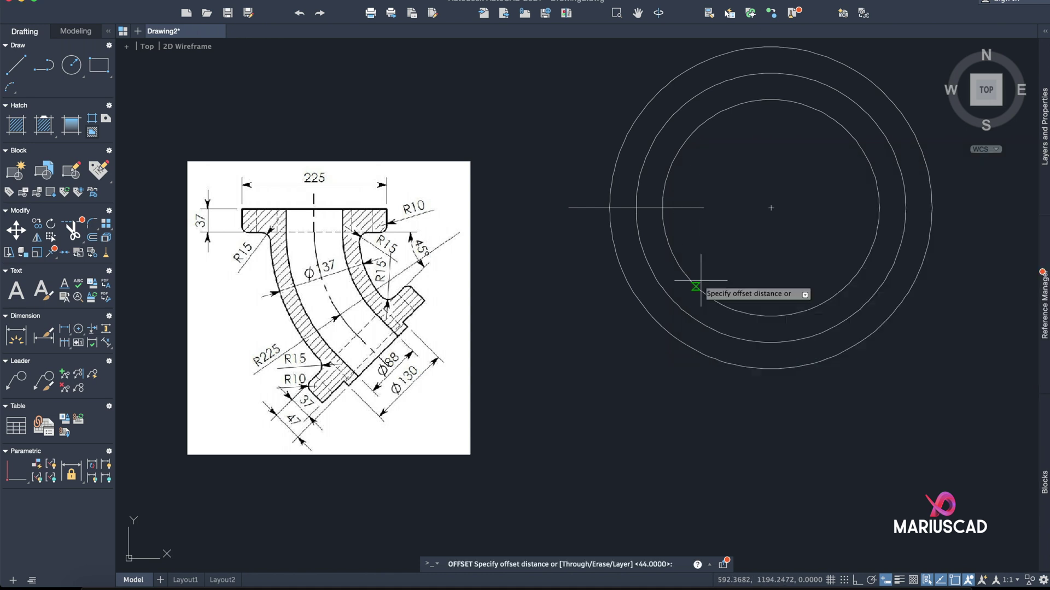
{"action": "type", "text": "24.5"}
{"action": "key", "text": "Return"}
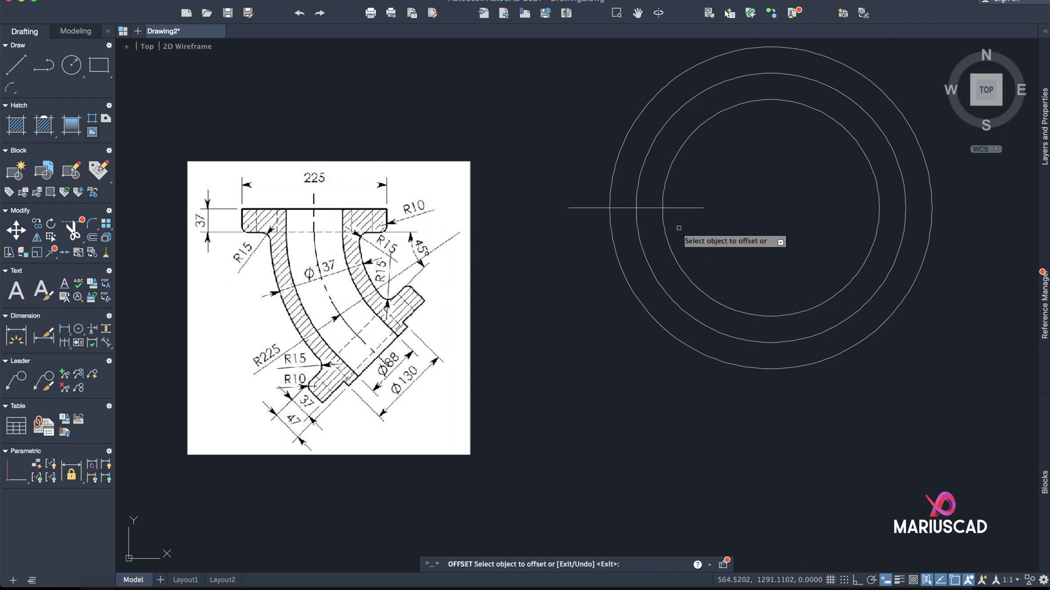
{"action": "left_click", "coordinate": [645, 309]}
{"action": "left_click", "coordinate": [636, 347]}
{"action": "left_click", "coordinate": [698, 290]}
{"action": "left_click", "coordinate": [718, 272]}
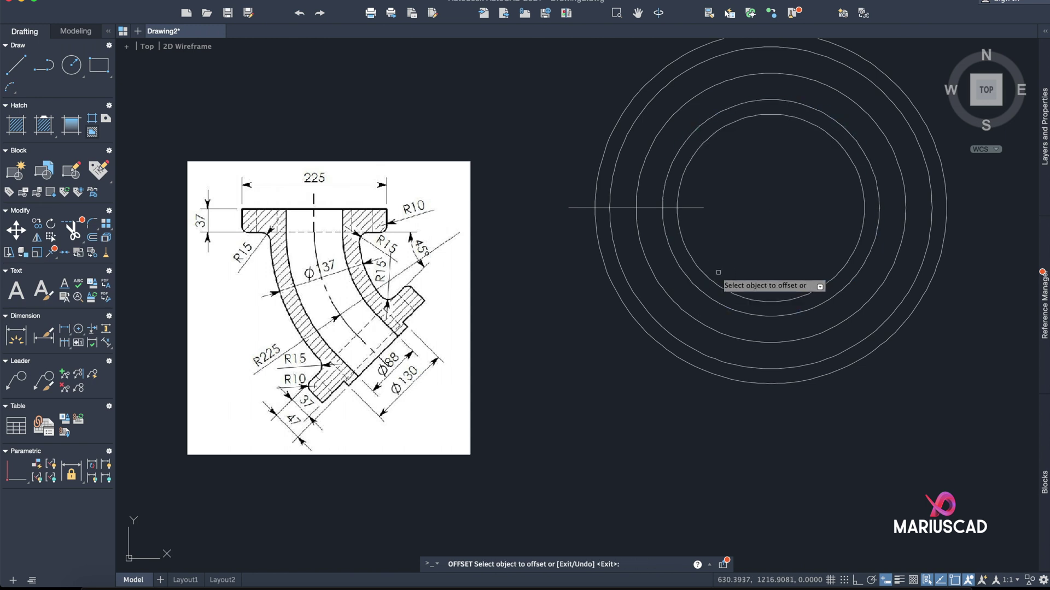
{"action": "key", "text": "Return"}
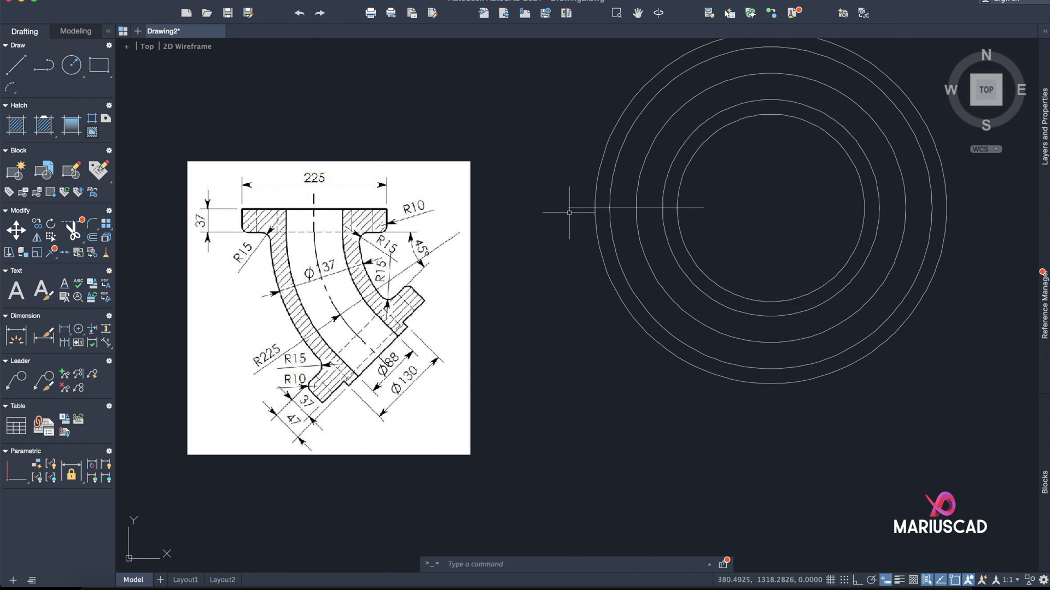
Step: Draw the flange's left vertical side and offset it 37 units to form the right side
{"action": "left_click", "coordinate": [16, 65]}
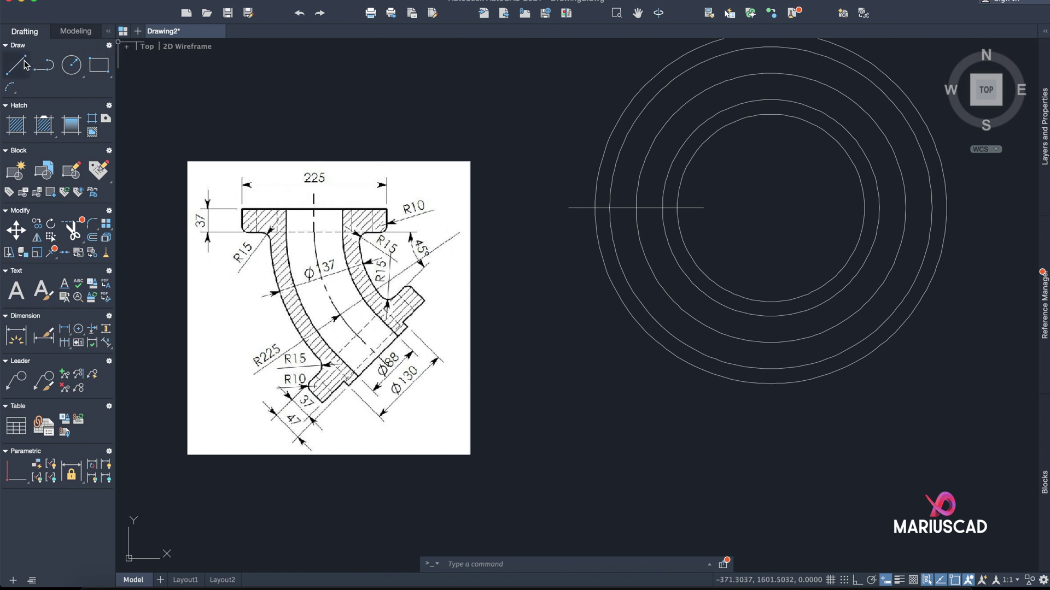
{"action": "left_click", "coordinate": [569, 208]}
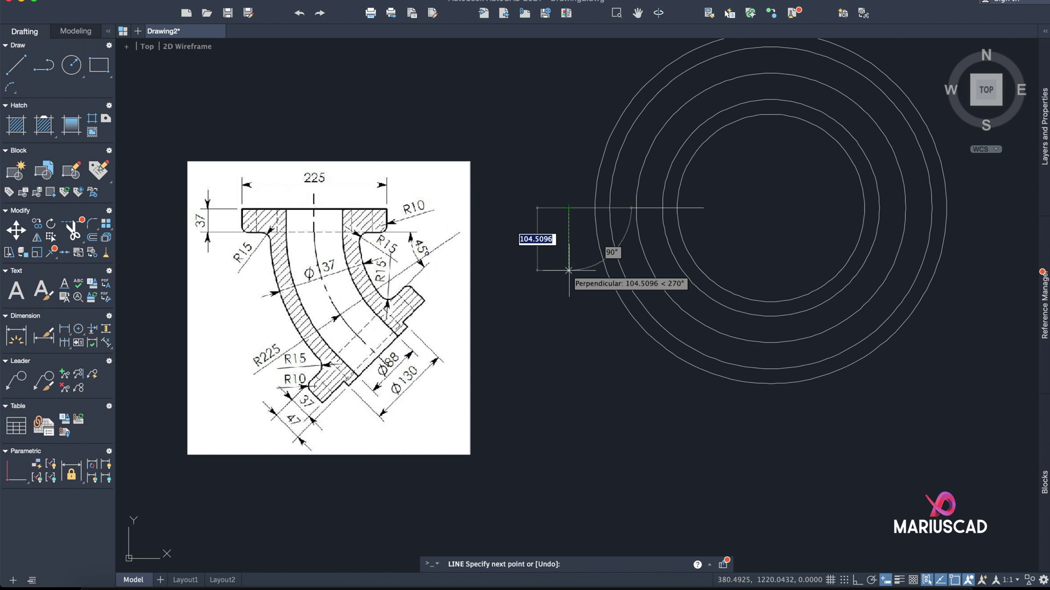
{"action": "left_click", "coordinate": [568, 270]}
{"action": "key", "text": "Return"}
{"action": "type", "text": "off"}
{"action": "key", "text": "Return"}
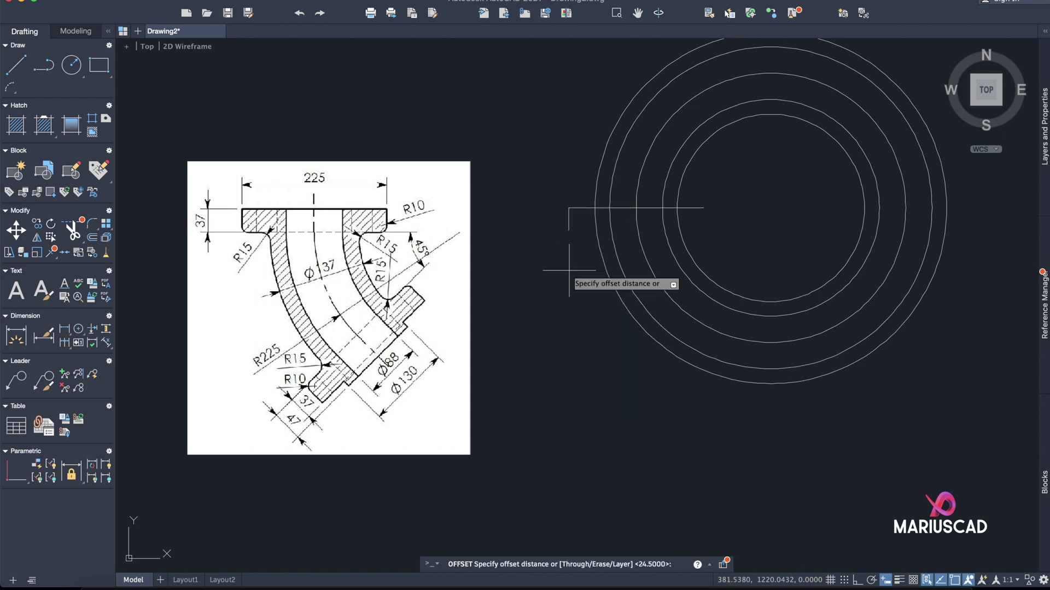
{"action": "type", "text": "37"}
{"action": "key", "text": "Return"}
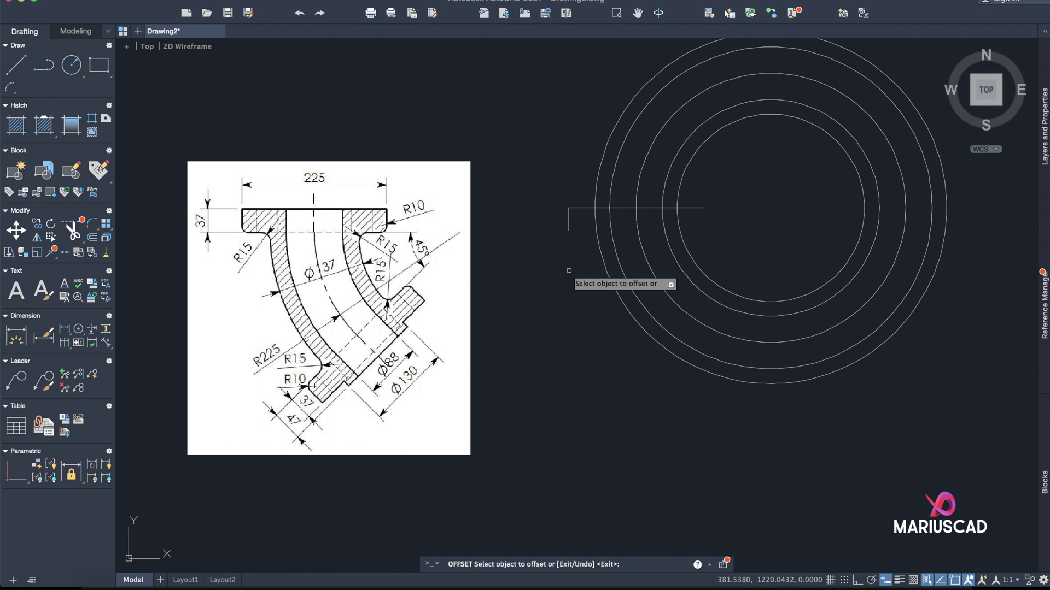
{"action": "left_click", "coordinate": [569, 223]}
{"action": "left_click", "coordinate": [634, 225]}
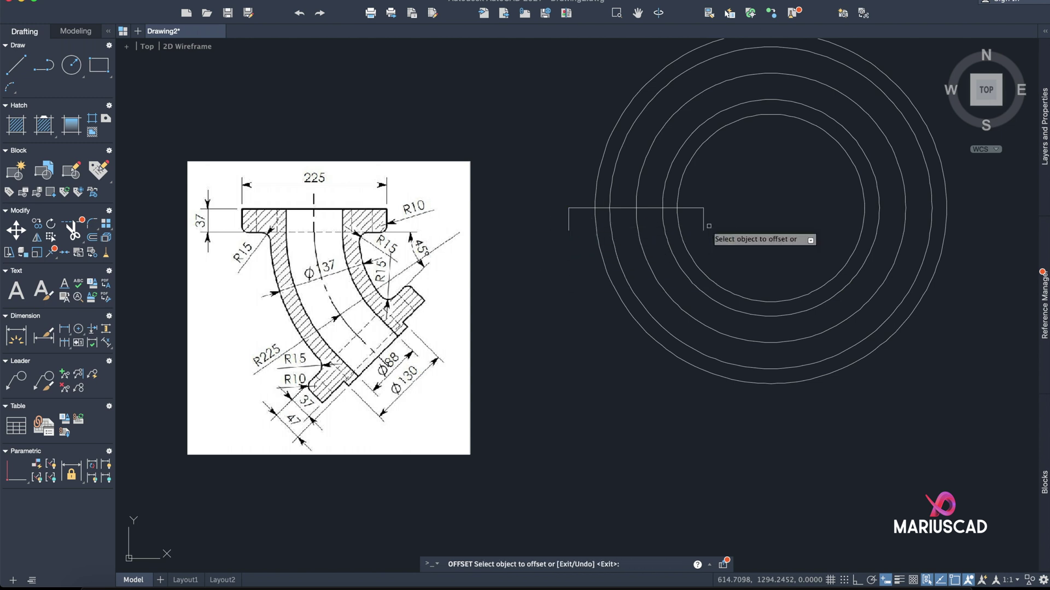
{"action": "key", "text": "Return"}
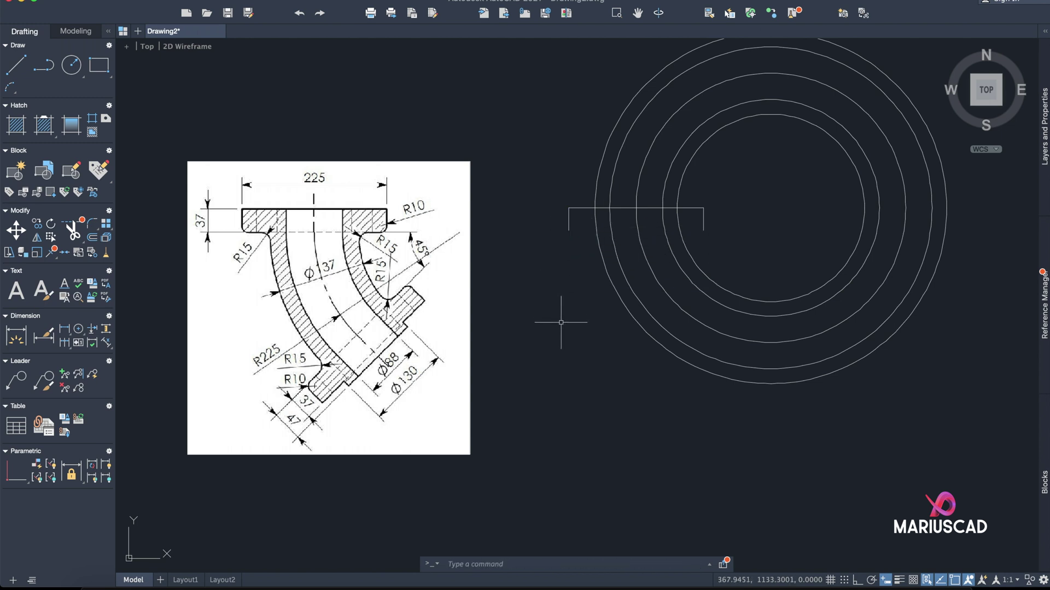
Step: Close the flange rectangle with a bottom edge line between the two sides
{"action": "left_click", "coordinate": [15, 65]}
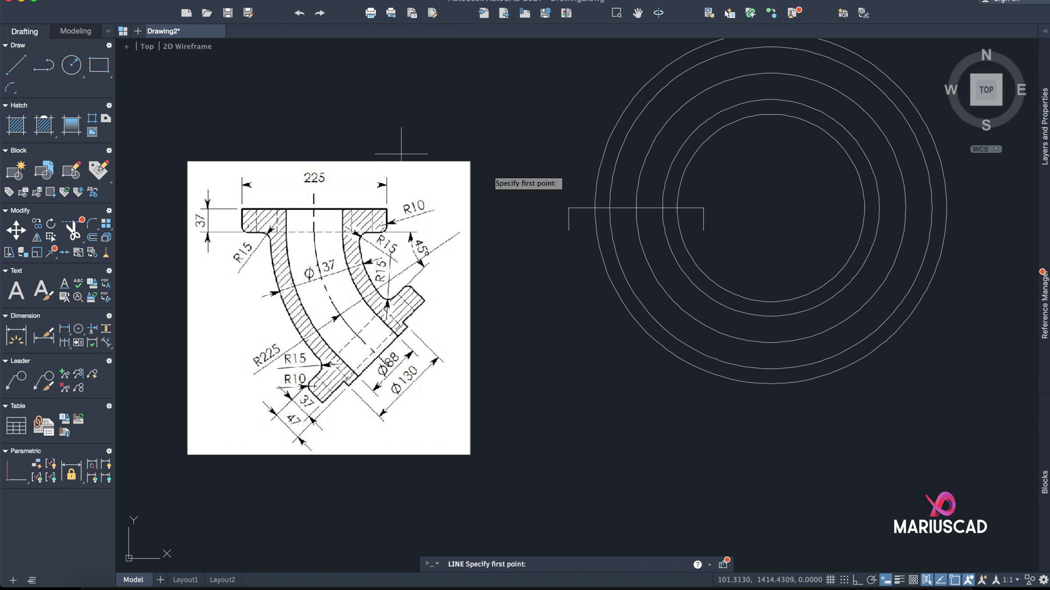
{"action": "left_click", "coordinate": [568, 230]}
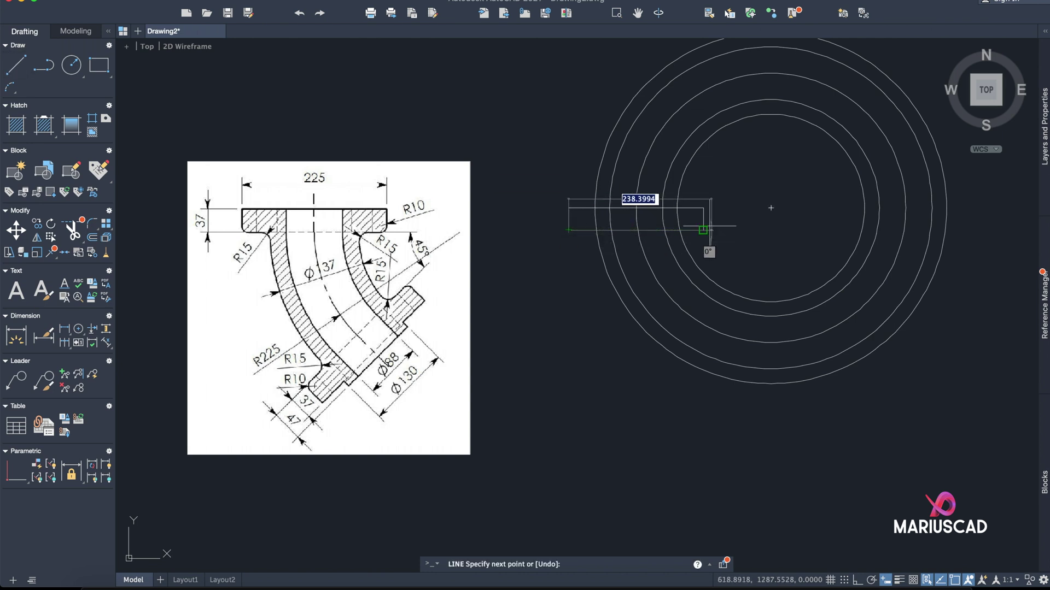
{"action": "left_click", "coordinate": [703, 230]}
{"action": "key", "text": "Return"}
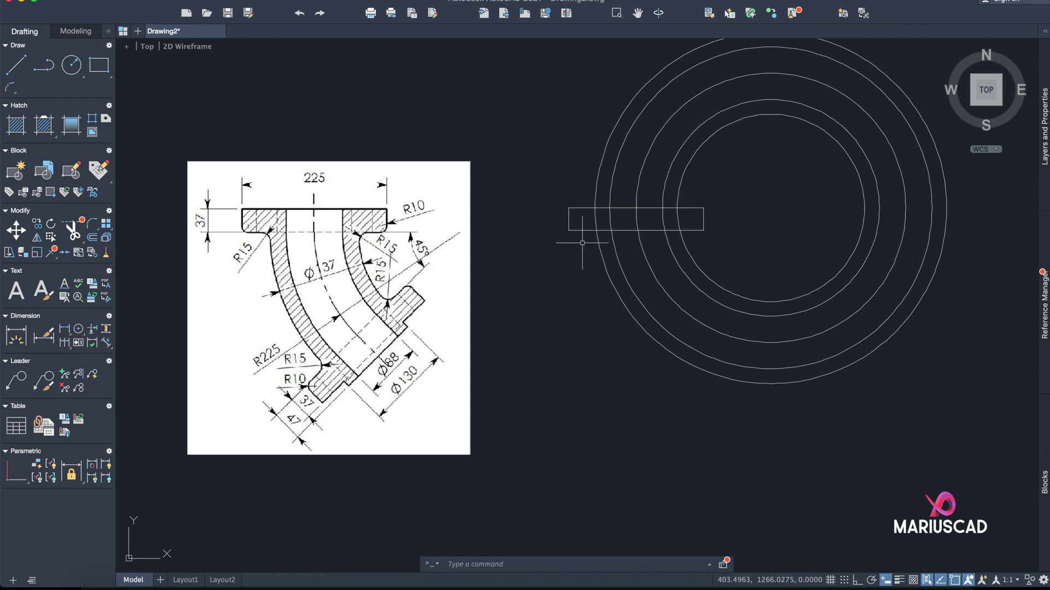
{"action": "type", "text": "fillet"}
{"action": "key", "text": "Return"}
Step: Round the flange's bottom-left corner with a radius-15 fillet
{"action": "type", "text": "r"}
{"action": "key", "text": "Return"}
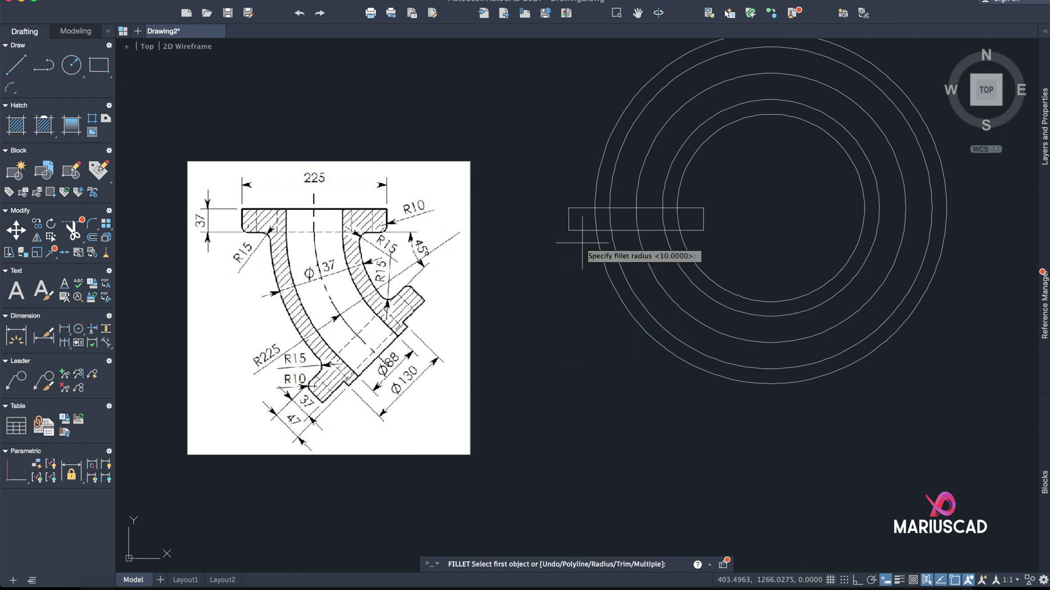
{"action": "type", "text": "15"}
{"action": "key", "text": "Return"}
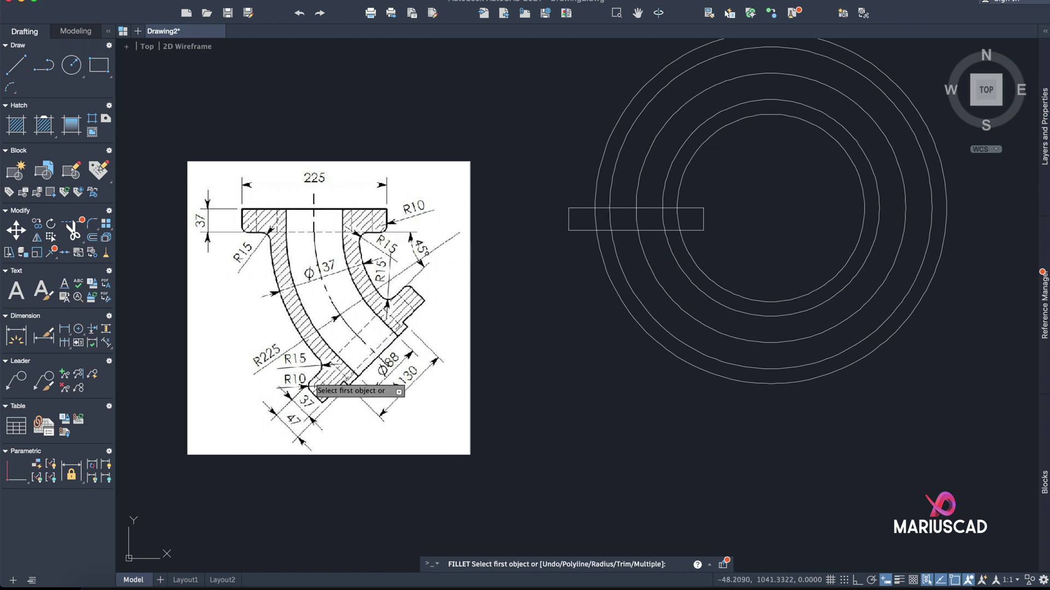
{"action": "left_click", "coordinate": [572, 227]}
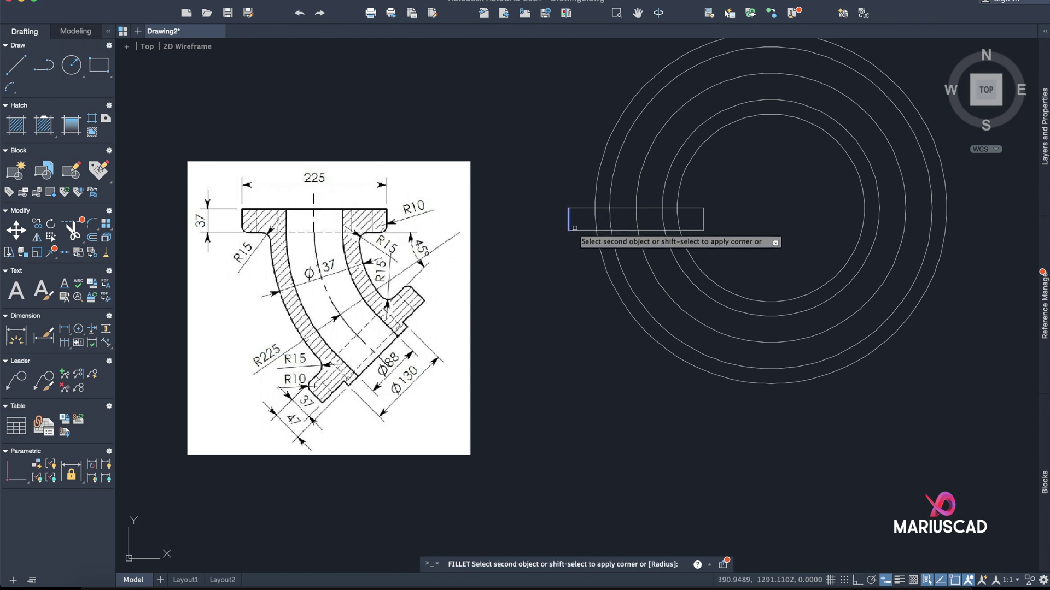
{"action": "left_click", "coordinate": [569, 219]}
Step: Round the flange's bottom-right corner with a radius-10 fillet
{"action": "type", "text": "fil"}
{"action": "key", "text": "Return"}
{"action": "type", "text": "r"}
{"action": "key", "text": "Return"}
{"action": "type", "text": "10"}
{"action": "key", "text": "Return"}
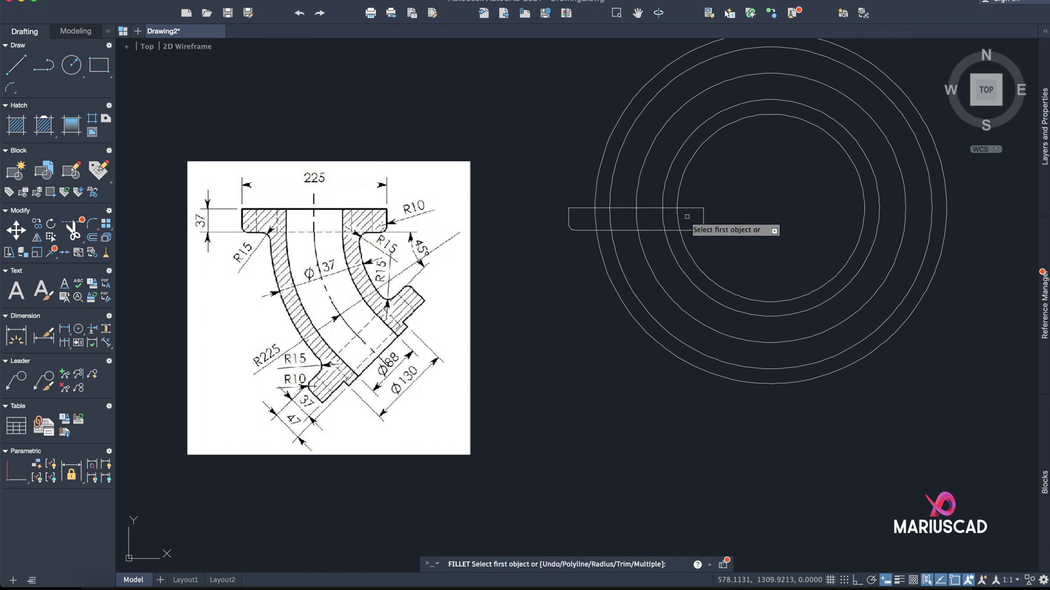
{"action": "left_click", "coordinate": [704, 220]}
{"action": "left_click", "coordinate": [702, 229]}
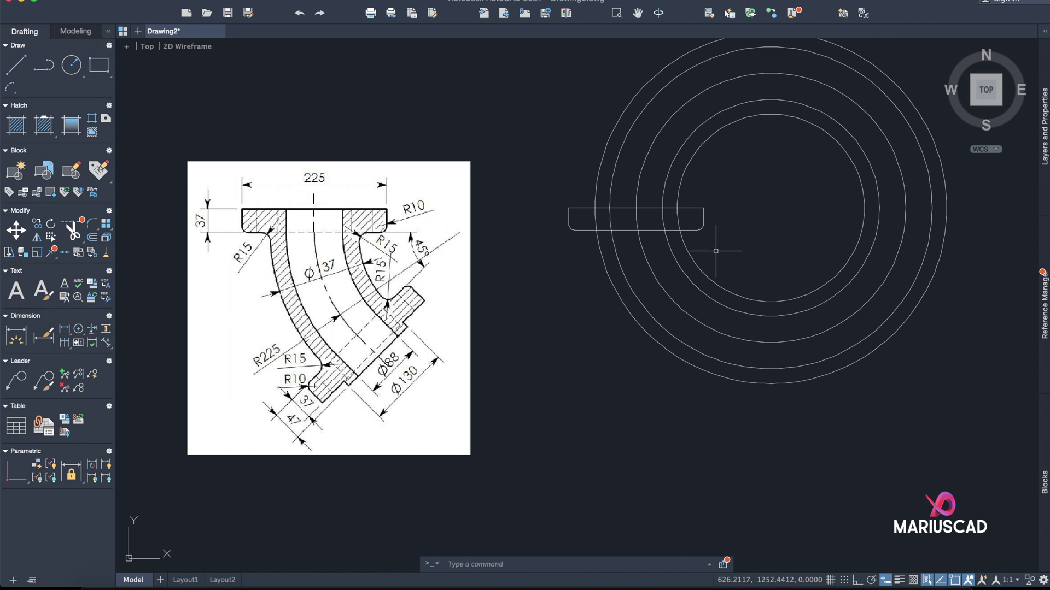
Step: Blend the flange's bottom edge into the outer circle with an R15 fillet
{"action": "type", "text": "fi"}
{"action": "key", "text": "Return"}
{"action": "type", "text": "r"}
{"action": "key", "text": "Return"}
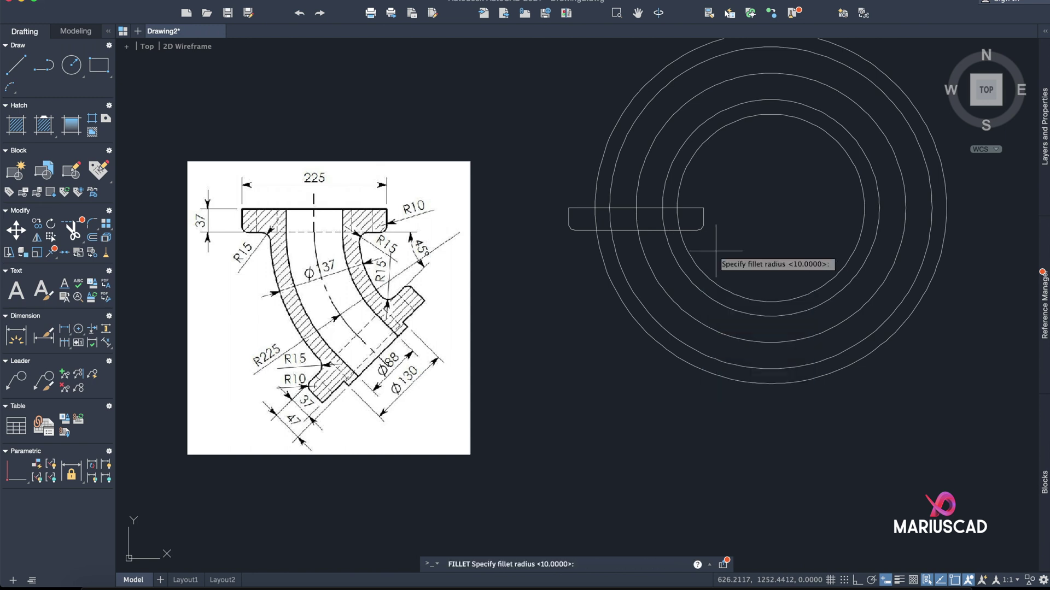
{"action": "type", "text": "15"}
{"action": "key", "text": "Return"}
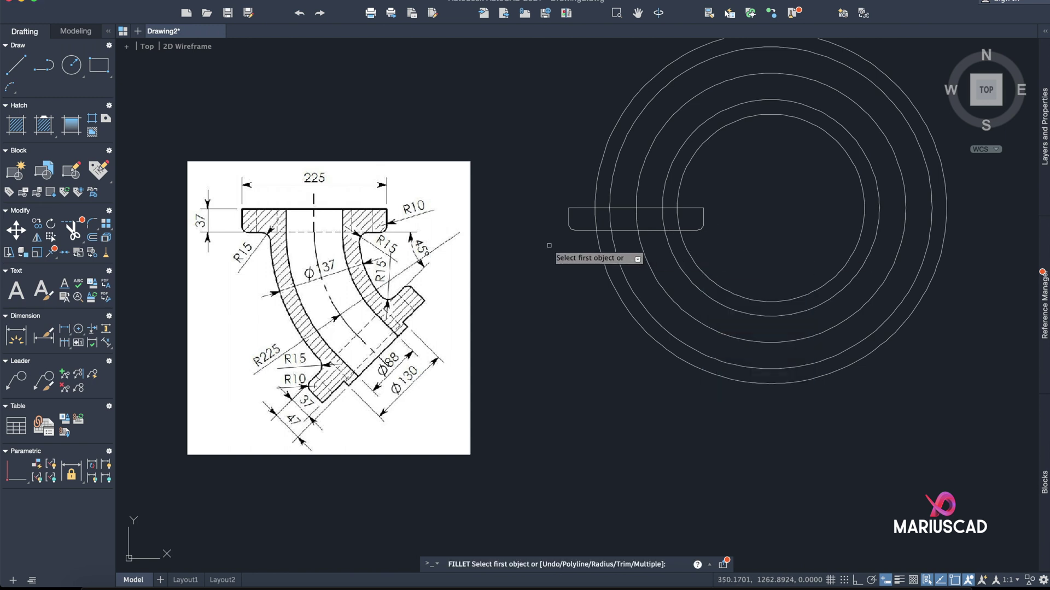
{"action": "left_click", "coordinate": [602, 230]}
{"action": "left_click", "coordinate": [596, 233]}
Step: Draw a line across the flange bottom connecting the two fillet ends
{"action": "type", "text": "fillet"}
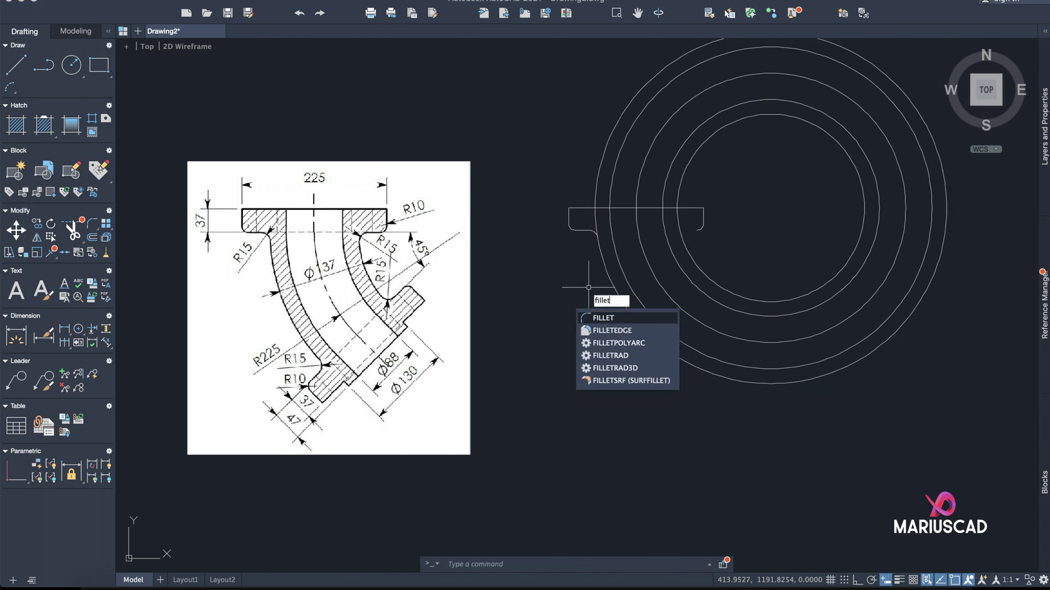
{"action": "key", "text": "Return"}
{"action": "type", "text": "r"}
{"action": "key", "text": "Return"}
{"action": "key", "text": "Return"}
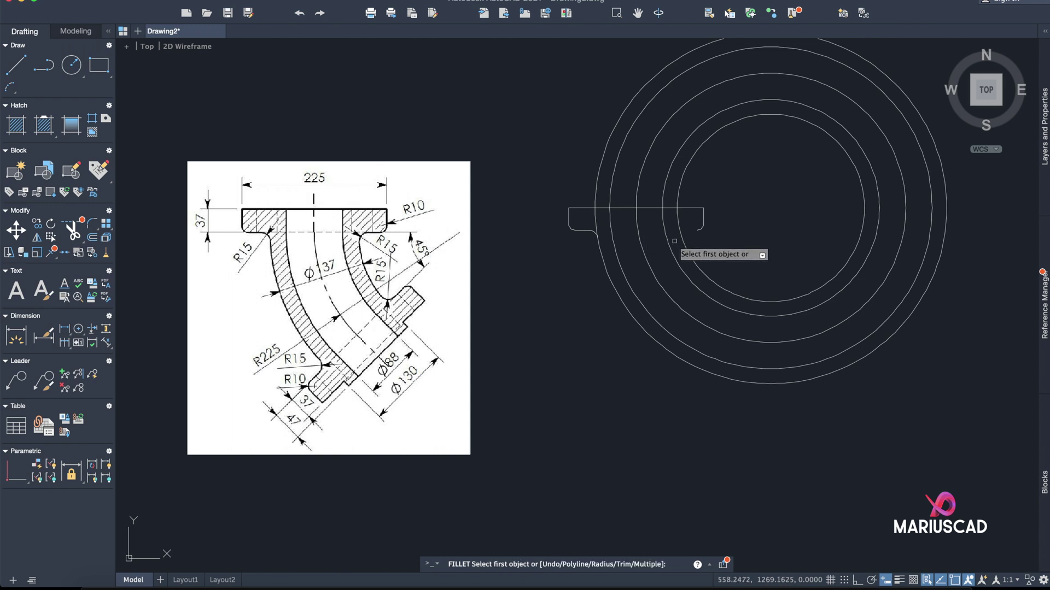
{"action": "key", "text": "Escape"}
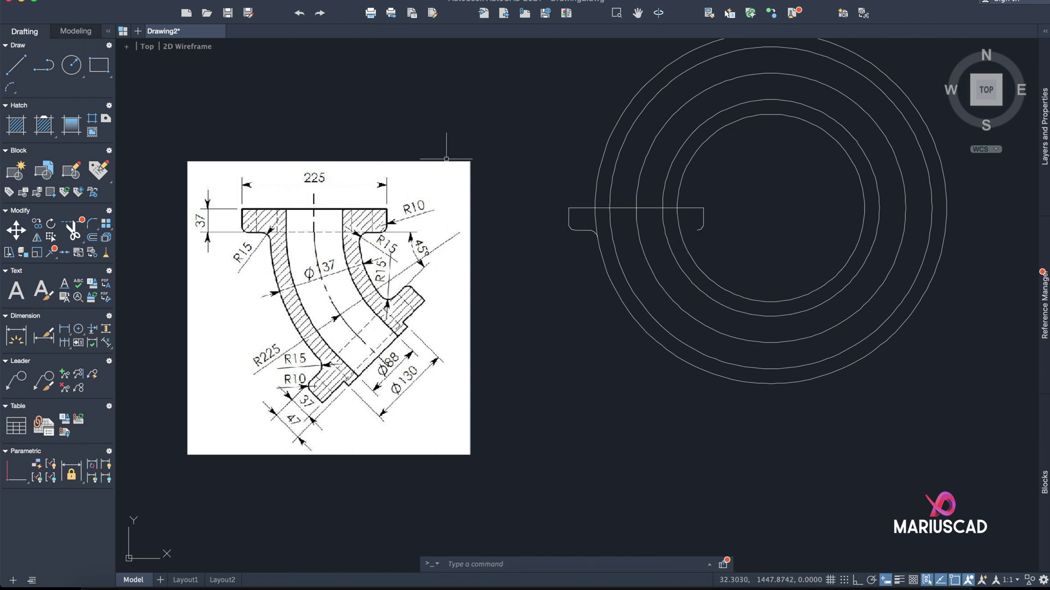
{"action": "left_click", "coordinate": [16, 64]}
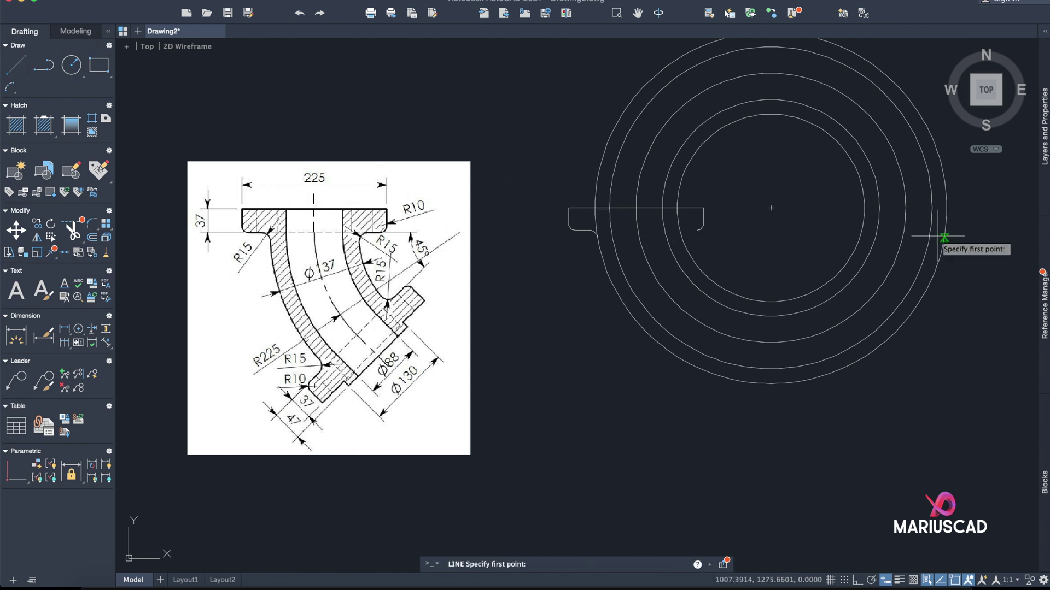
{"action": "left_click", "coordinate": [697, 229]}
{"action": "left_click", "coordinate": [574, 230]}
{"action": "key", "text": "Return"}
Step: Blend the flange bottom line into the inner circle with an R15 fillet
{"action": "type", "text": "f"}
{"action": "key", "text": "Return"}
{"action": "type", "text": "r"}
{"action": "key", "text": "Return"}
{"action": "type", "text": "15"}
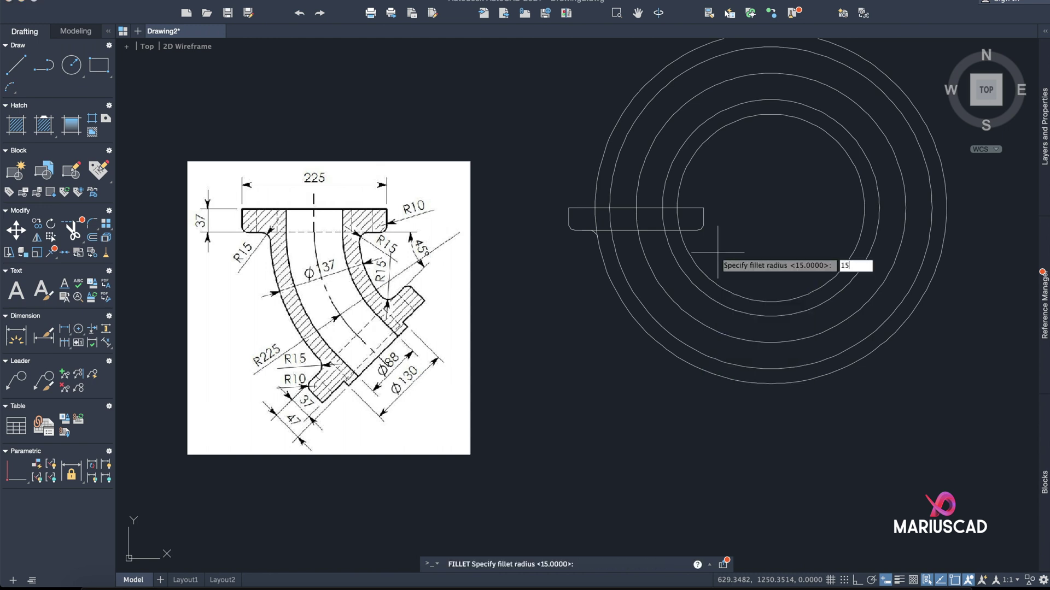
{"action": "key", "text": "Return"}
{"action": "left_click", "coordinate": [688, 233]}
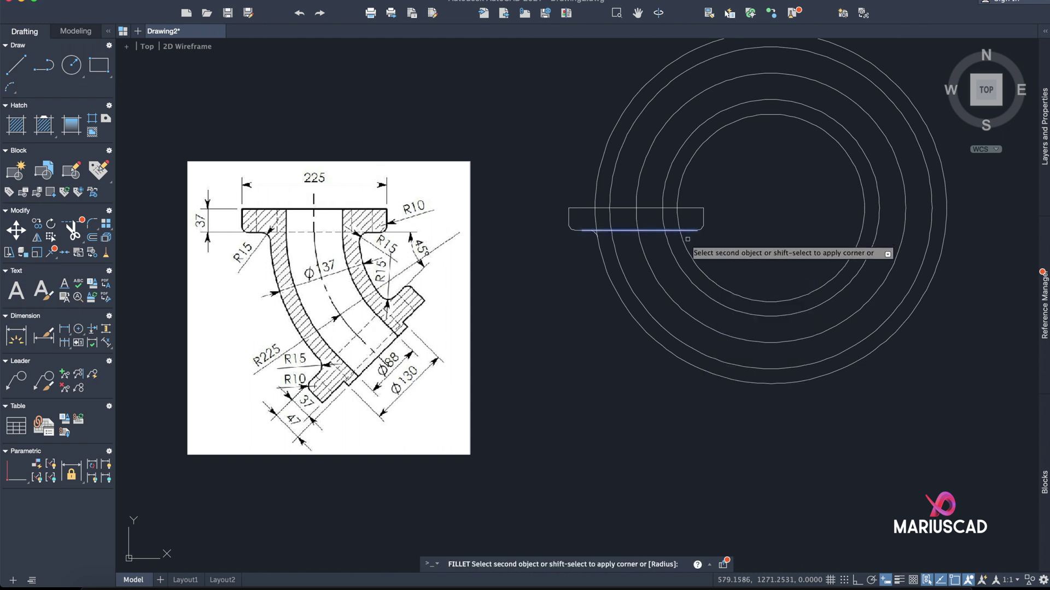
{"action": "left_click", "coordinate": [687, 242]}
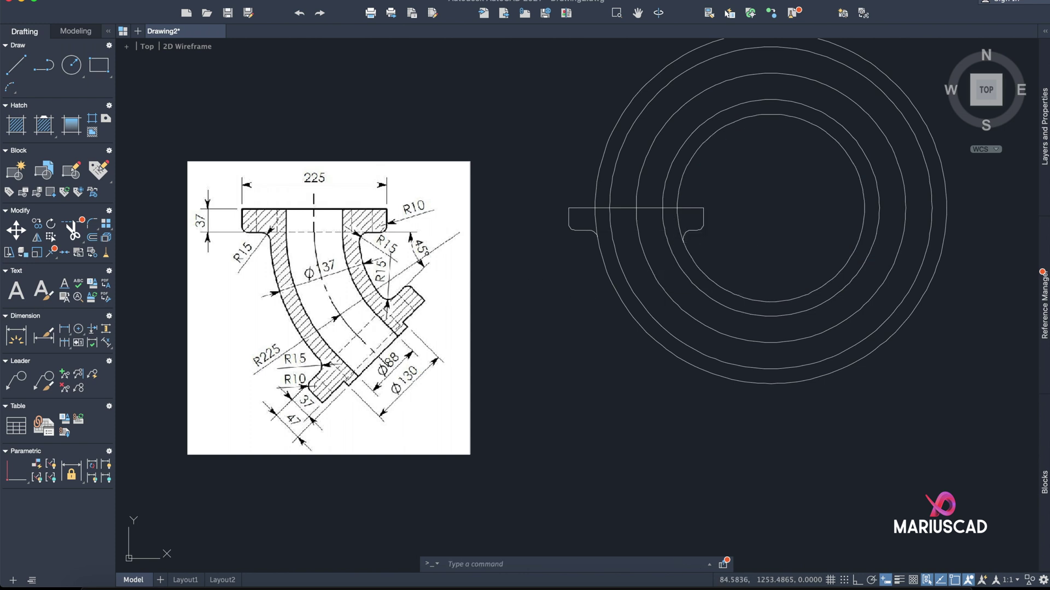
Step: Draw a short horizontal line from the flange corner to the midpoint
{"action": "left_click", "coordinate": [15, 64]}
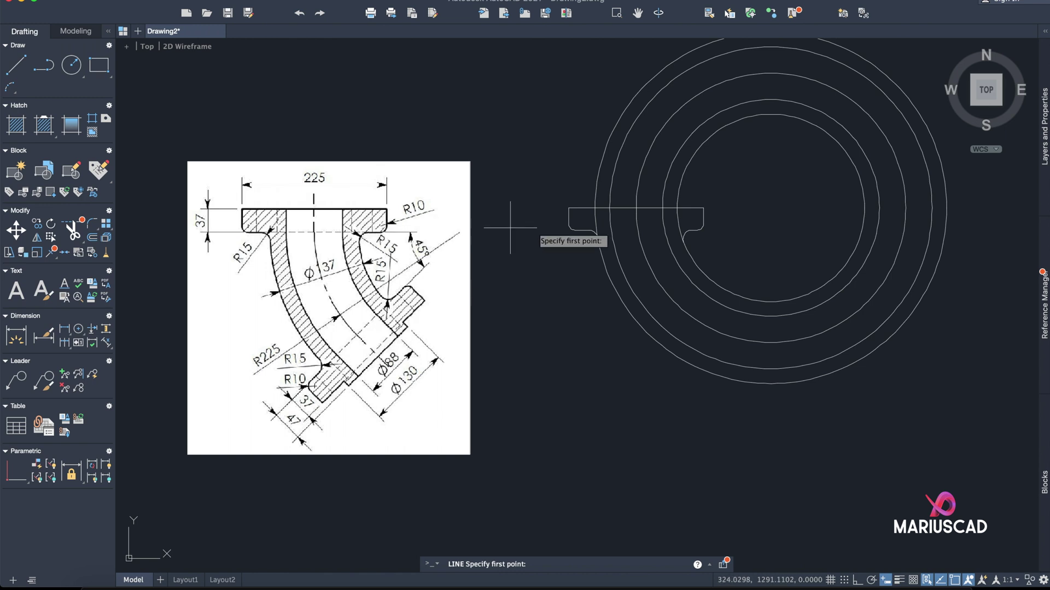
{"action": "left_click", "coordinate": [694, 230]}
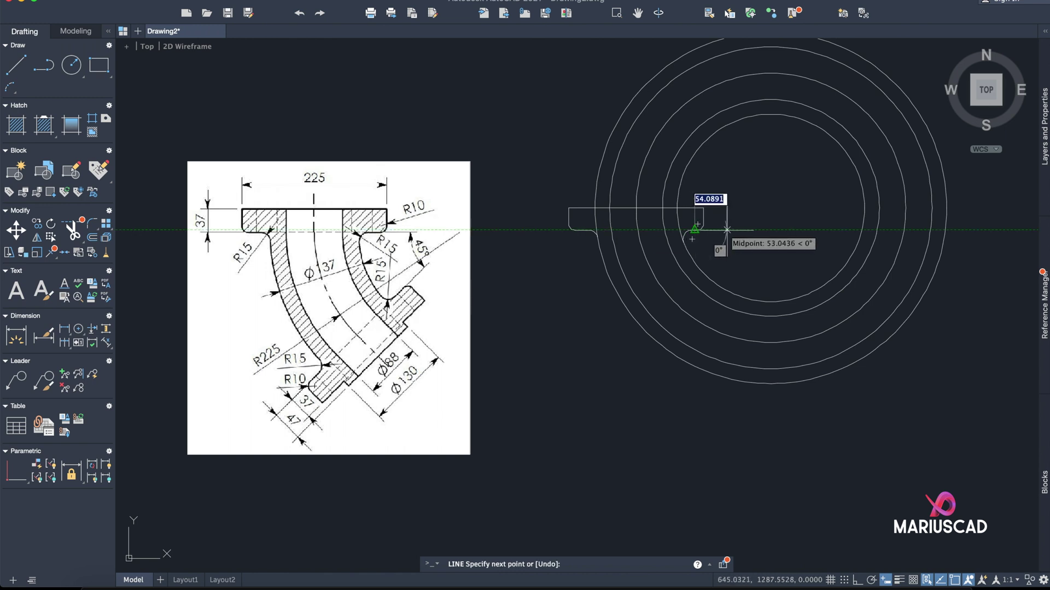
{"action": "left_click", "coordinate": [755, 229]}
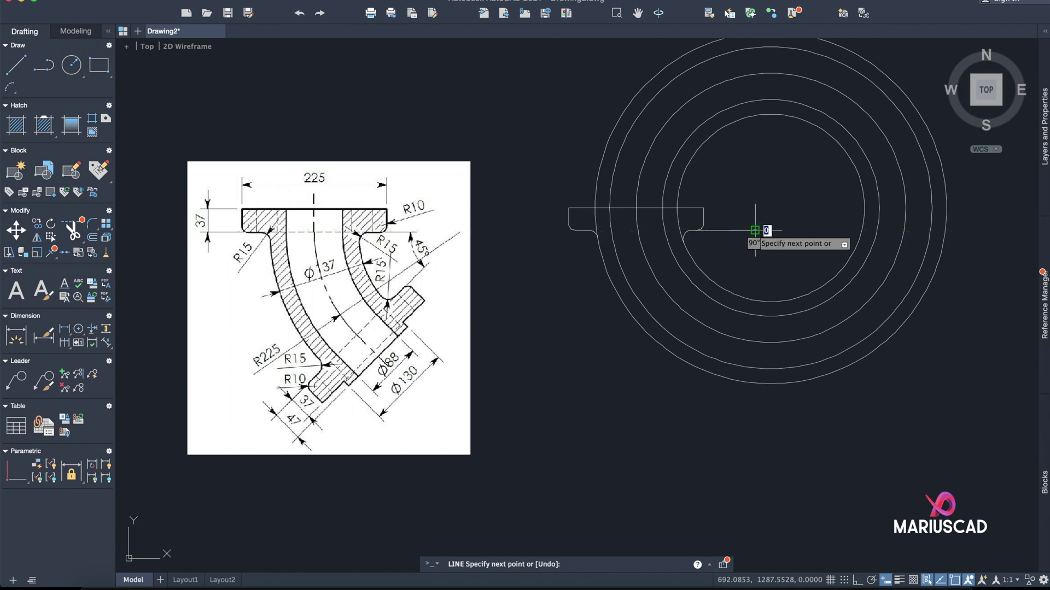
{"action": "key", "text": "Return"}
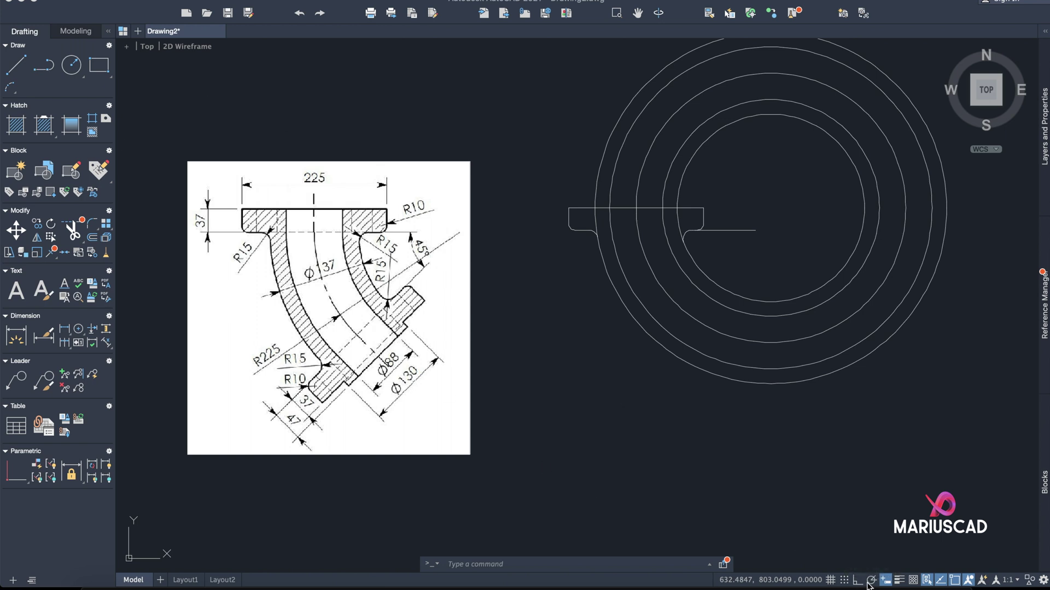
Step: Set polar tracking to 45° and draw a 400-long line at 225° from the circles' centre
{"action": "left_click", "coordinate": [877, 561]}
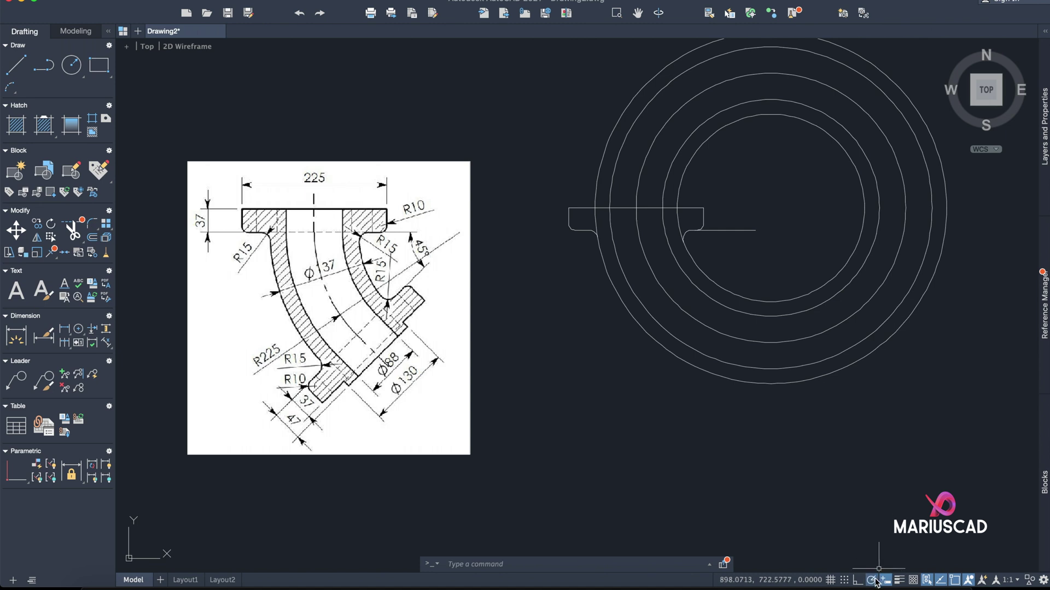
{"action": "left_click", "coordinate": [875, 581]}
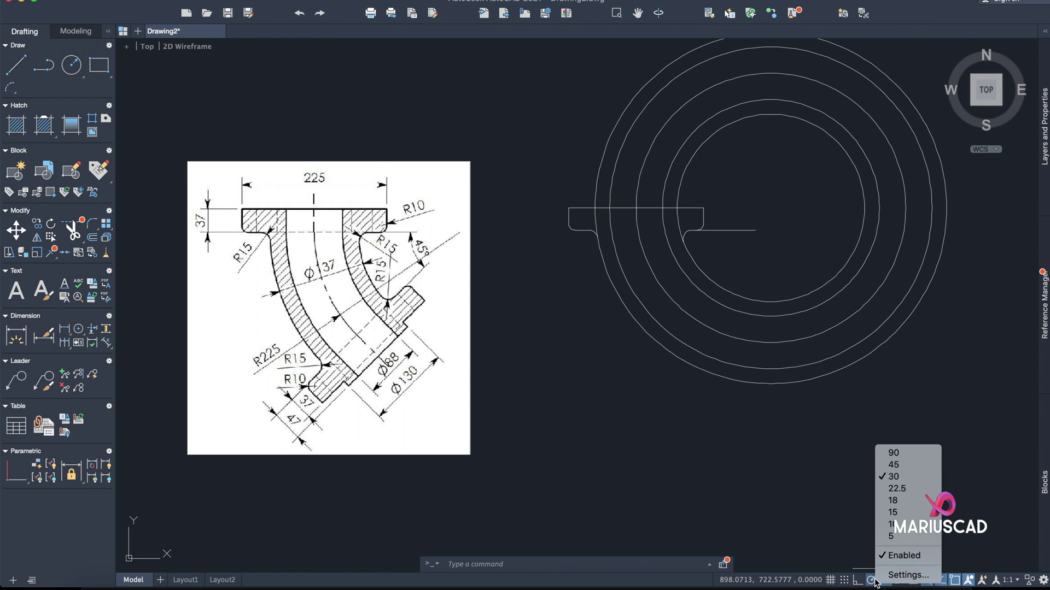
{"action": "left_click", "coordinate": [911, 472]}
{"action": "left_click", "coordinate": [10, 70]}
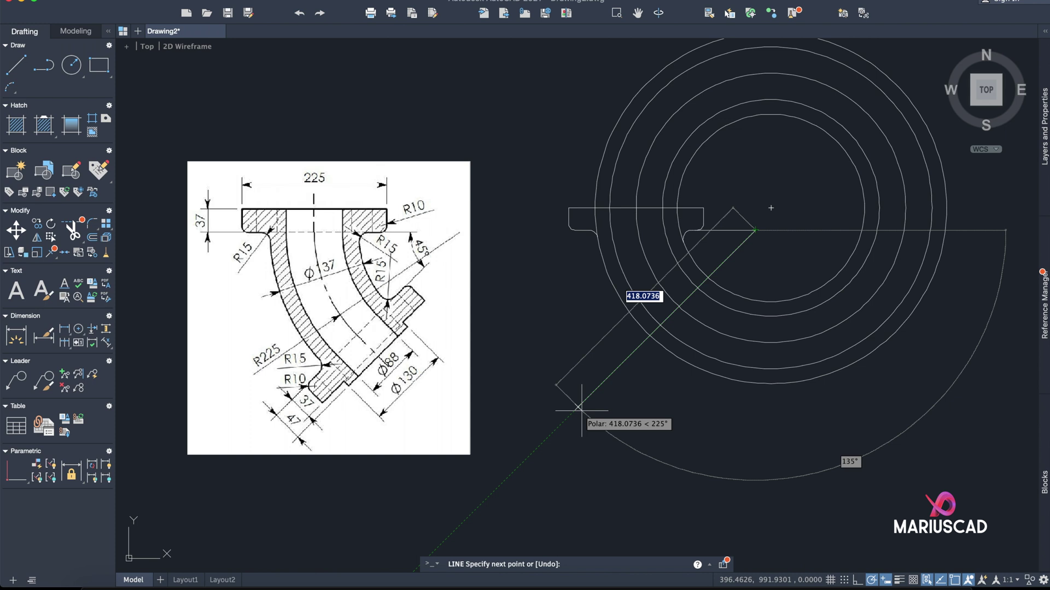
{"action": "type", "text": "400"}
{"action": "key", "text": "Return"}
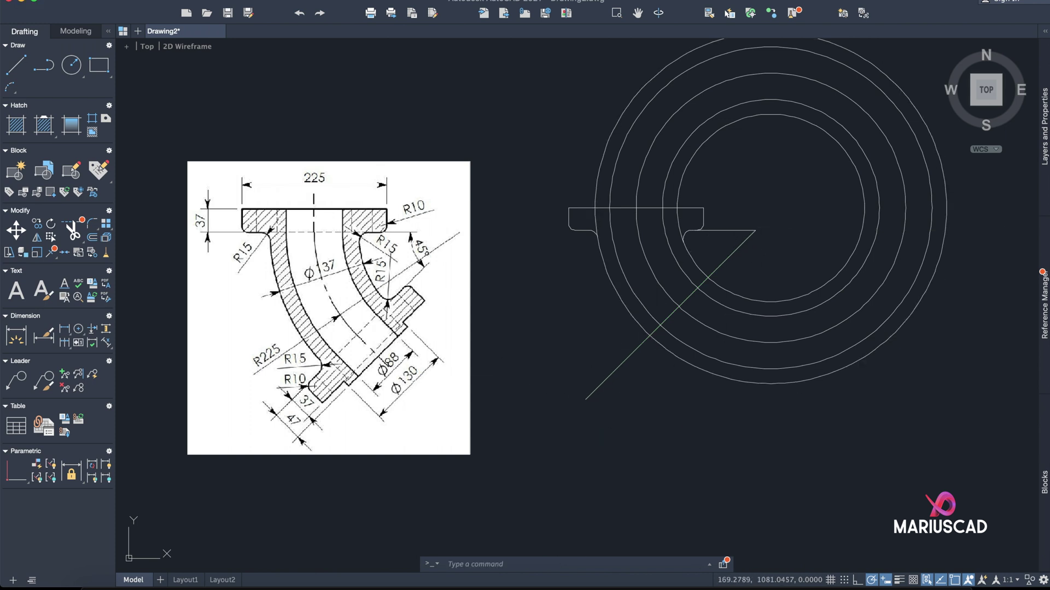
{"action": "left_click", "coordinate": [25, 68]}
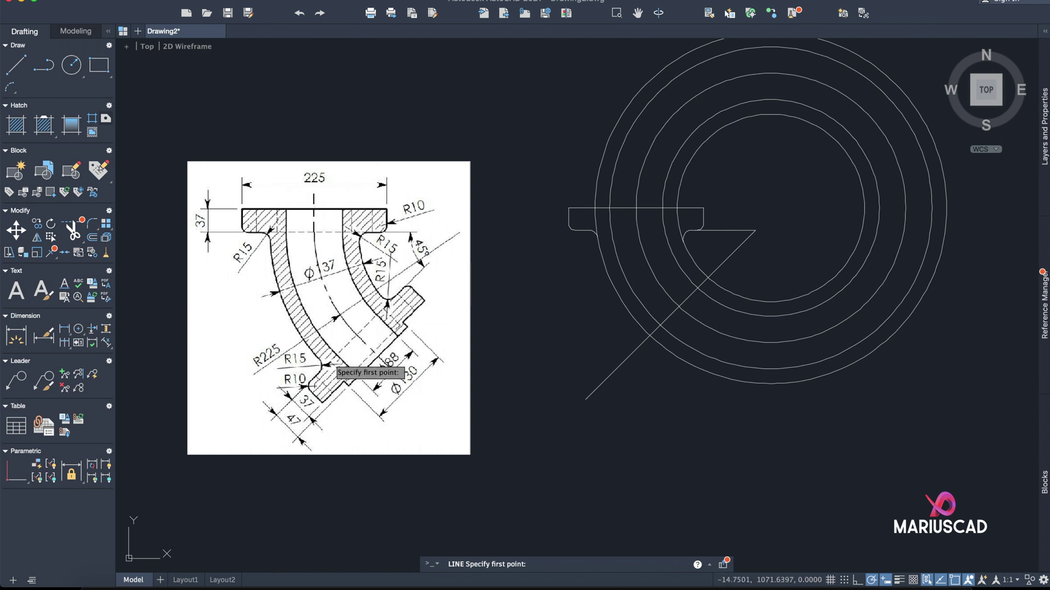
{"action": "key", "text": "Escape"}
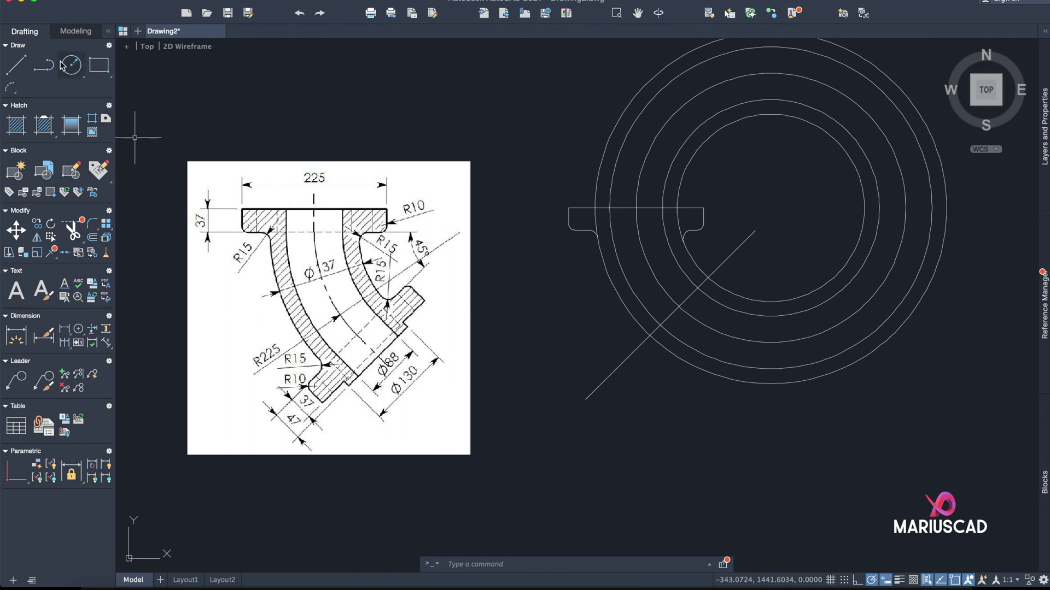
Step: Offset the diagonal line by 65 and by 47 toward the lower right
{"action": "left_click", "coordinate": [9, 66]}
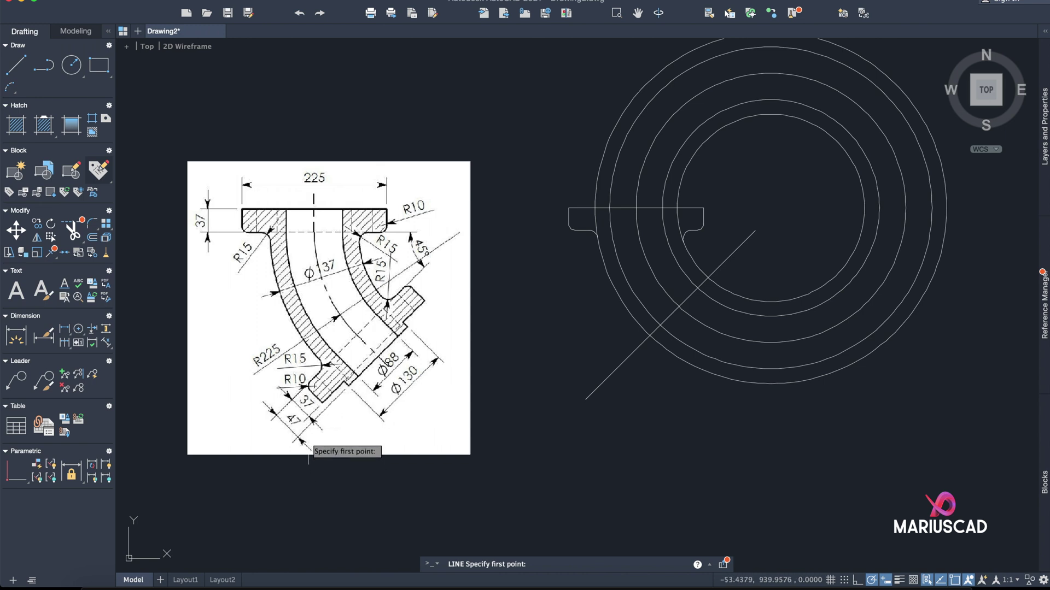
{"action": "key", "text": "Escape"}
{"action": "type", "text": "65"}
{"action": "key", "text": "Return"}
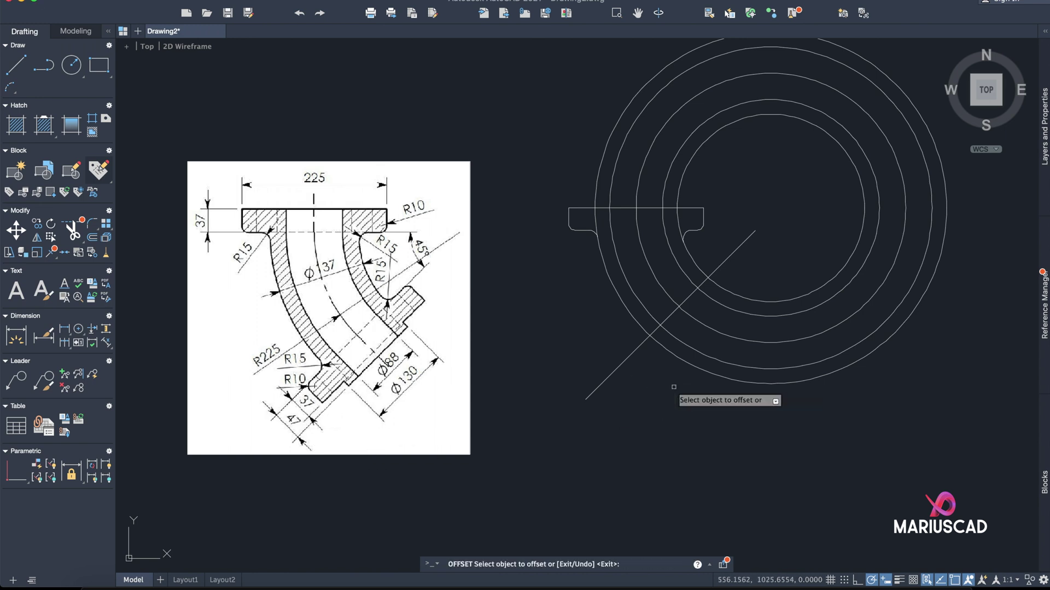
{"action": "left_click", "coordinate": [630, 354]}
{"action": "left_click", "coordinate": [676, 390]}
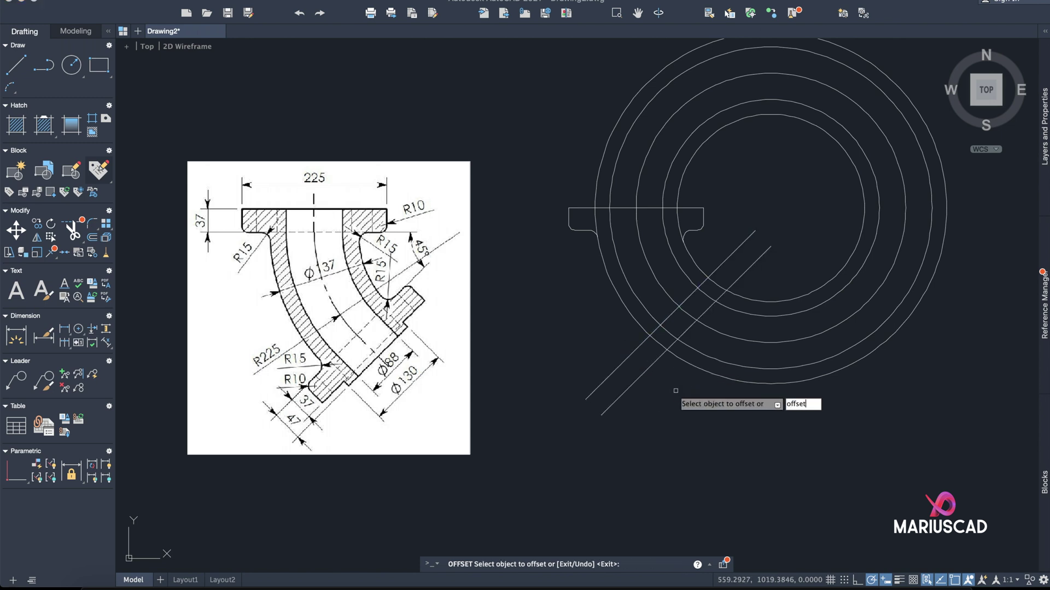
{"action": "key", "text": "Escape"}
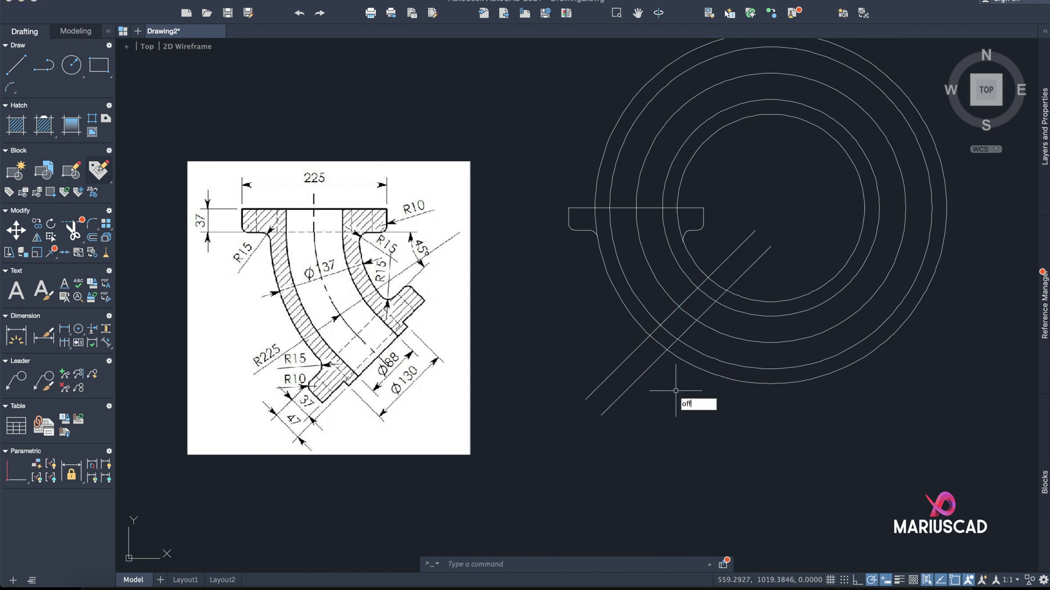
{"action": "key", "text": "Return"}
{"action": "type", "text": "47"}
{"action": "key", "text": "Return"}
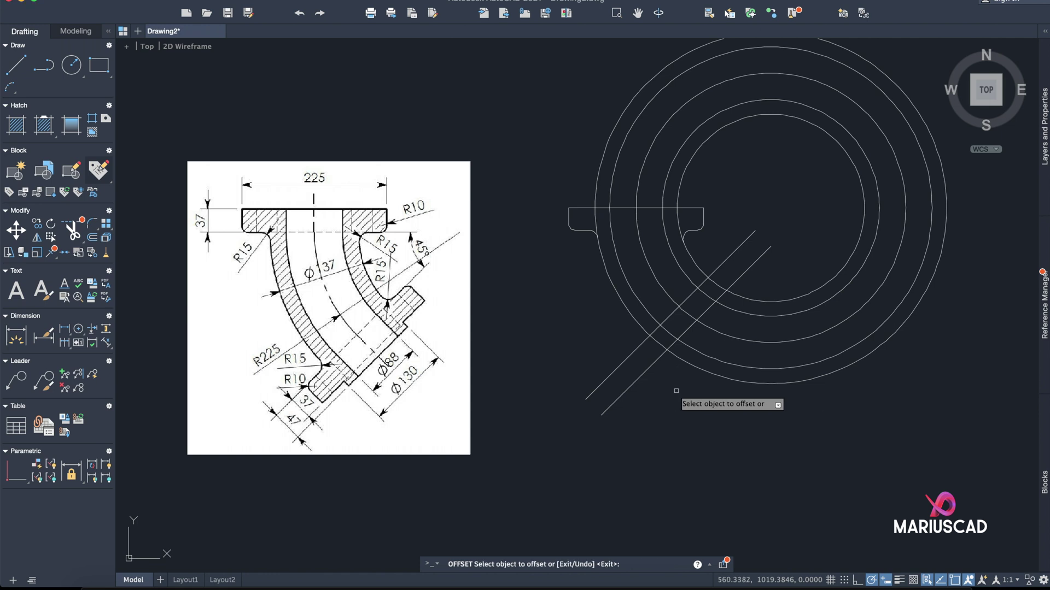
{"action": "left_click", "coordinate": [623, 392]}
{"action": "left_click", "coordinate": [726, 440]}
{"action": "key", "text": "Escape"}
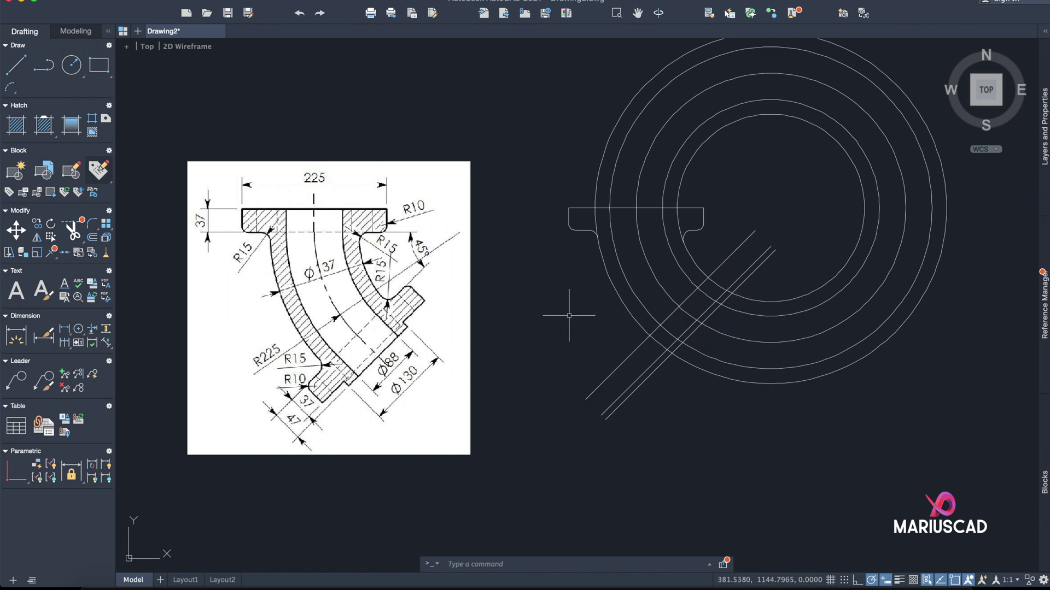
Step: Fence-trim the circles' right-hand portions and remove the middle arc inside the bend
{"action": "type", "text": "tr"}
{"action": "key", "text": "Return"}
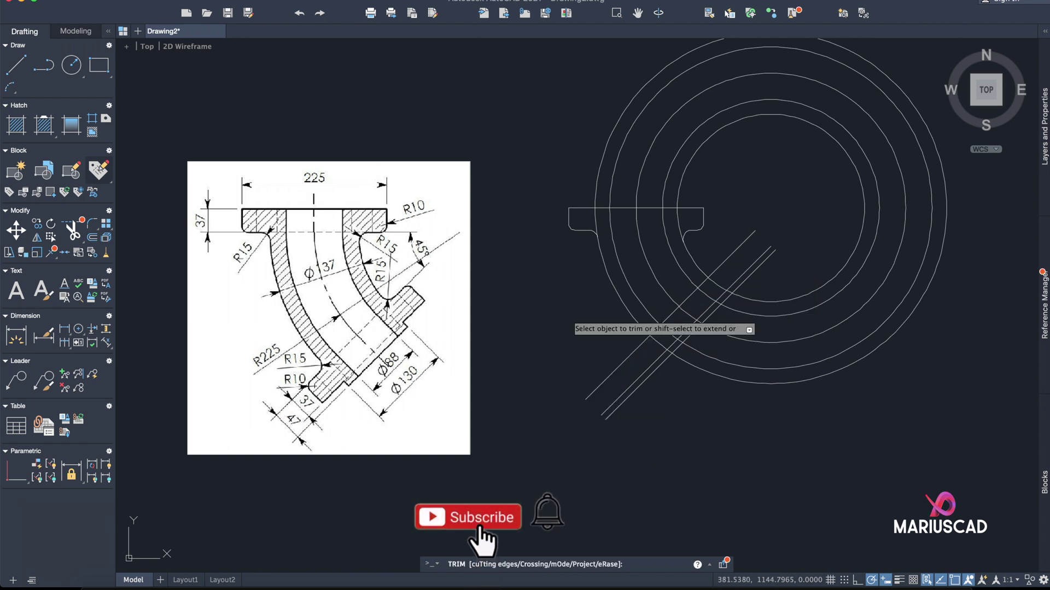
{"action": "left_click", "coordinate": [808, 406]}
{"action": "left_click", "coordinate": [789, 297]}
{"action": "key", "text": "Return"}
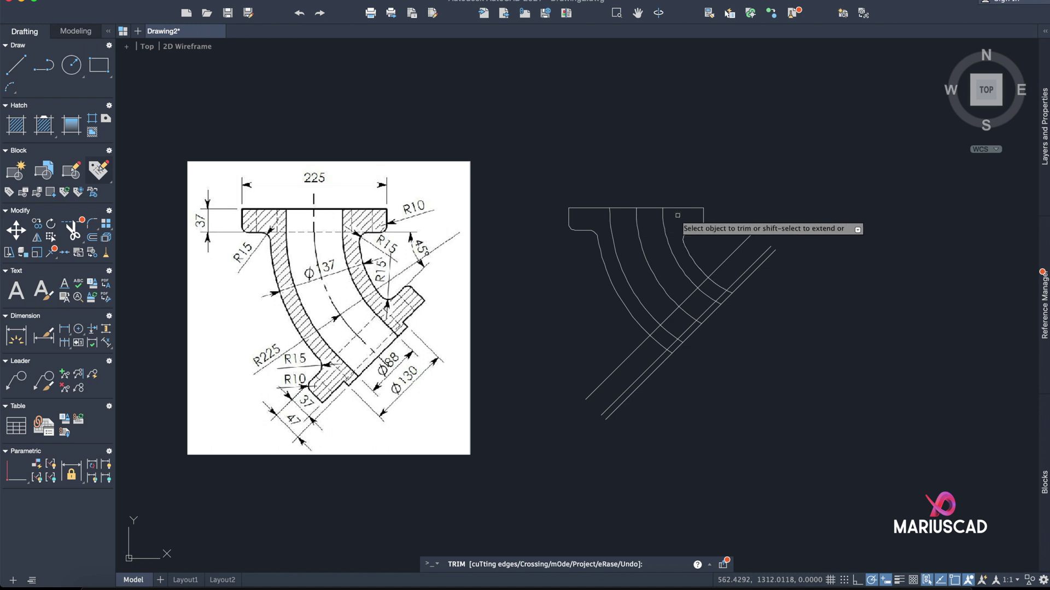
{"action": "left_click", "coordinate": [637, 225]}
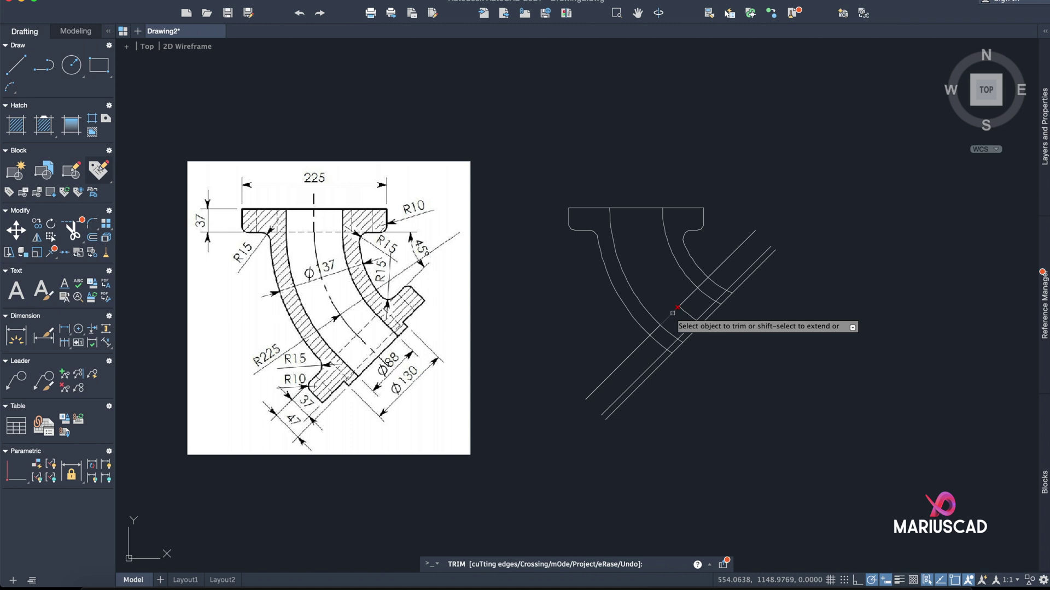
{"action": "key", "text": "Escape"}
Step: Draw a 47-long cross line from the arc-diagonal intersection
{"action": "left_click", "coordinate": [16, 65]}
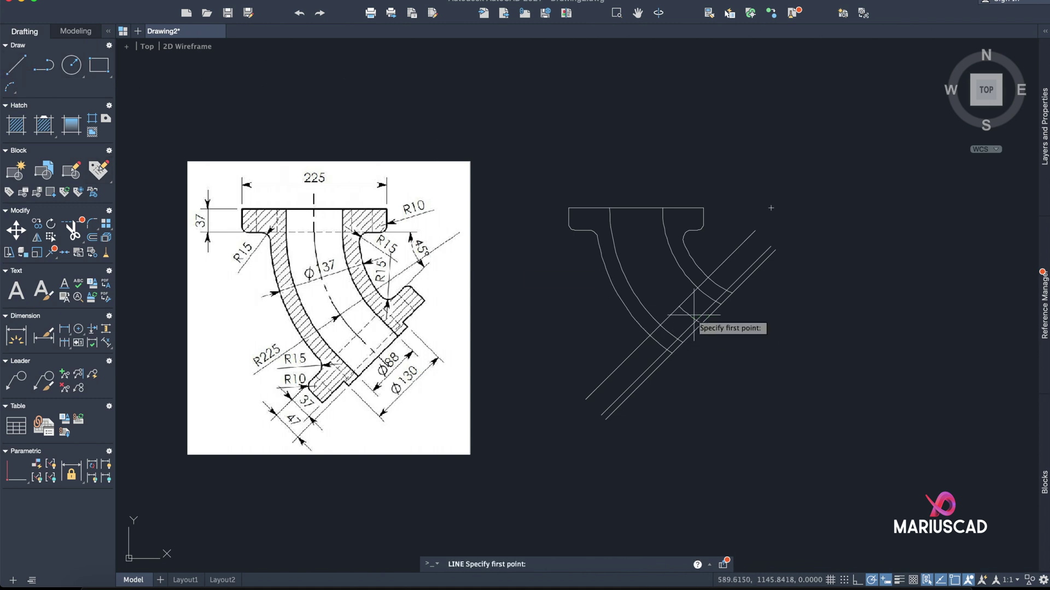
{"action": "scroll", "coordinate": [681, 325], "scroll_direction": "down", "scroll_amount": 2}
{"action": "scroll", "coordinate": [705, 322], "scroll_direction": "up", "scroll_amount": 4}
{"action": "left_click", "coordinate": [709, 317]}
{"action": "scroll", "coordinate": [739, 350], "scroll_direction": "down", "scroll_amount": 2}
{"action": "scroll", "coordinate": [739, 350], "scroll_direction": "up", "scroll_amount": 6}
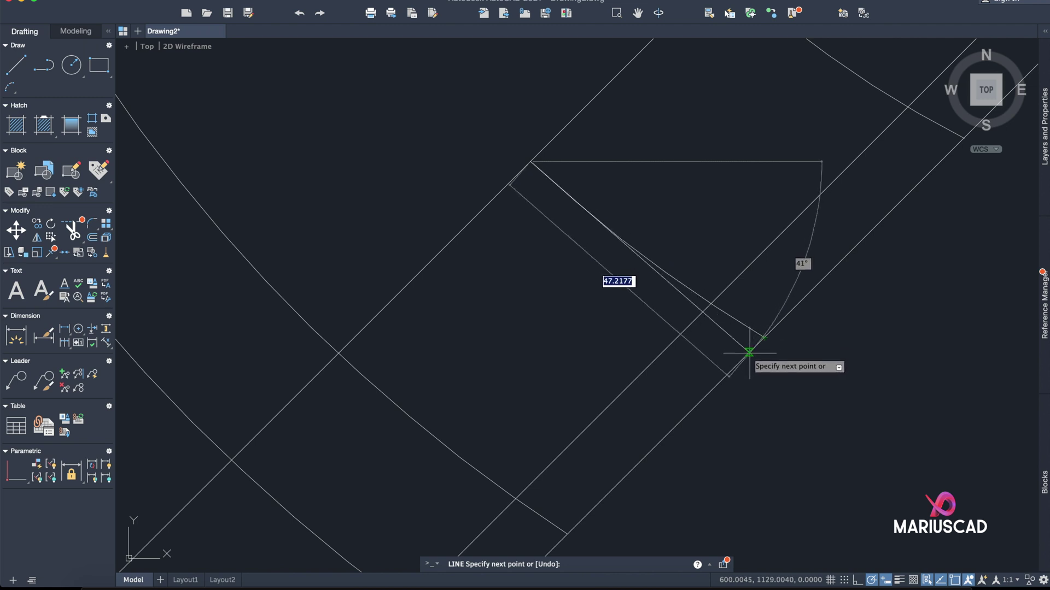
{"action": "type", "text": "47"}
{"action": "key", "text": "Return"}
{"action": "key", "text": "Return"}
{"action": "scroll", "coordinate": [736, 367], "scroll_direction": "down", "scroll_amount": 3}
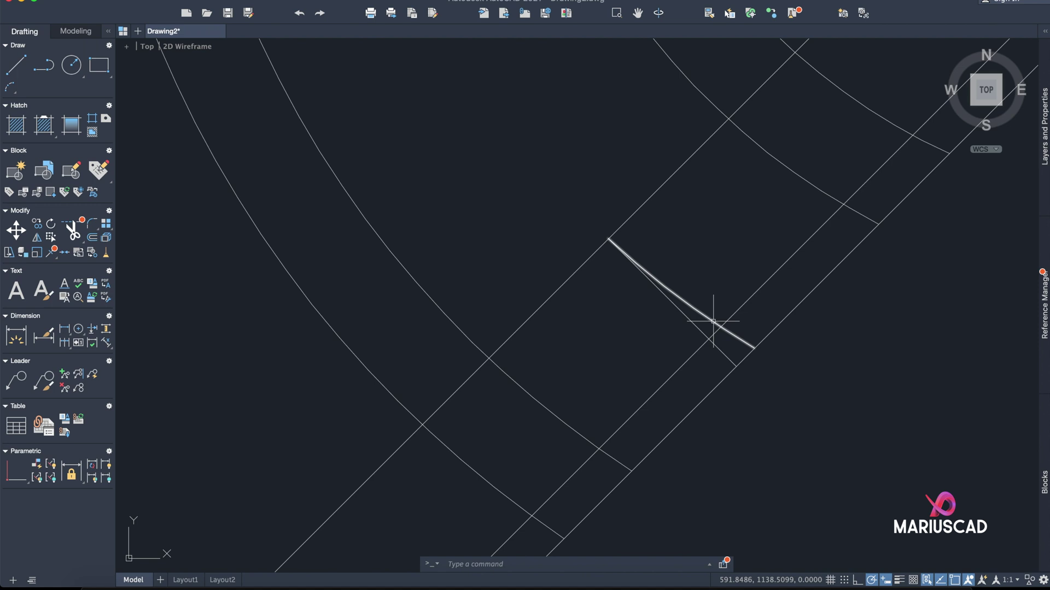
{"action": "scroll", "coordinate": [702, 329], "scroll_direction": "down", "scroll_amount": 7}
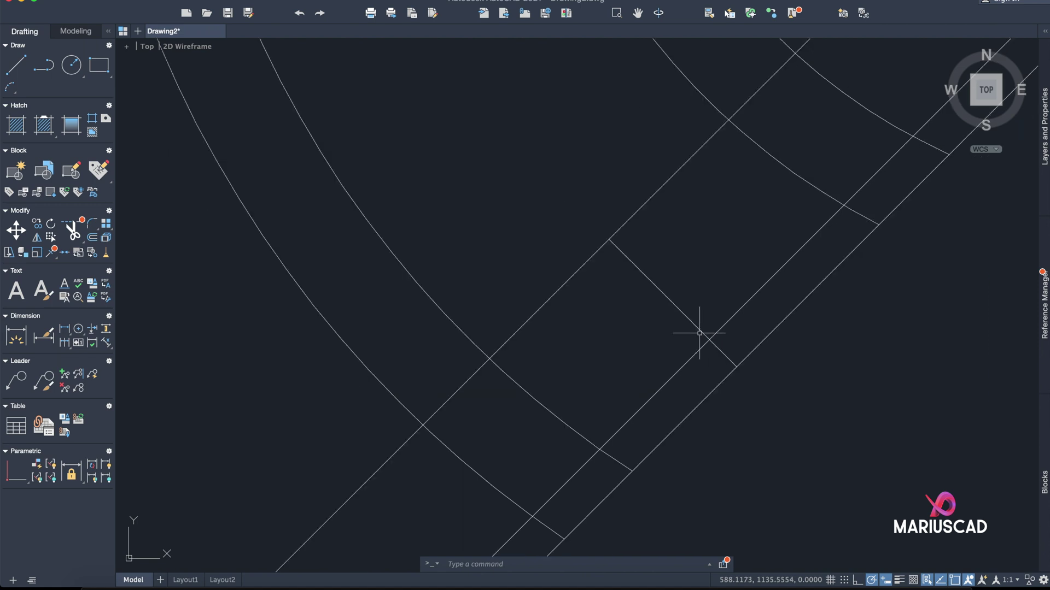
{"action": "mouse_move", "coordinate": [694, 335]}
{"action": "middle_mouse_down"}
{"action": "mouse_move", "coordinate": [734, 302]}
{"action": "mouse_move", "coordinate": [779, 306]}
{"action": "middle_mouse_up"}
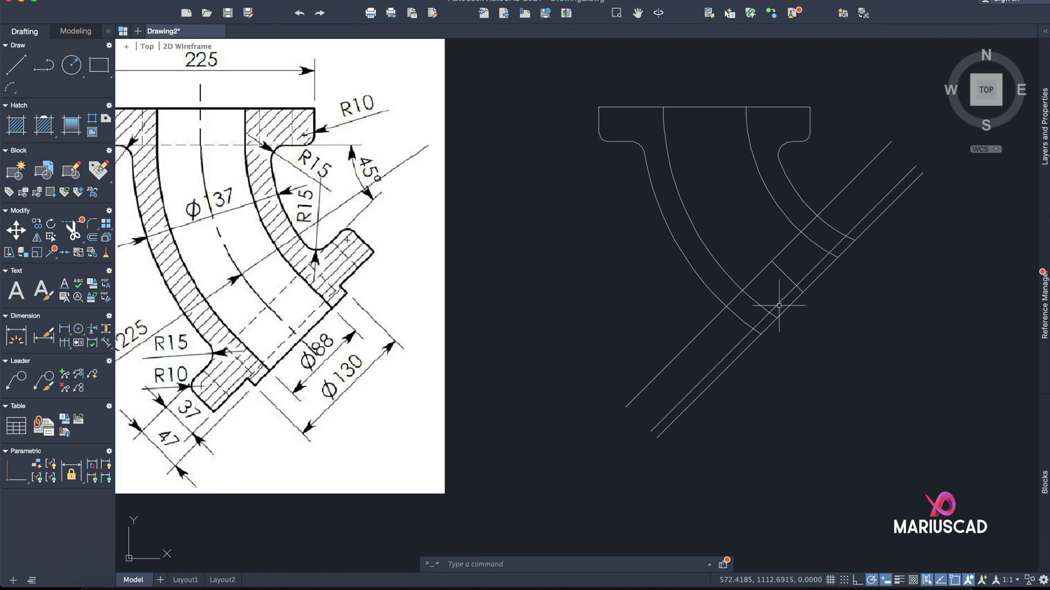
Step: Add a second 47-long cross line and a short line from the intersection to the outer diagonal
{"action": "left_click", "coordinate": [14, 68]}
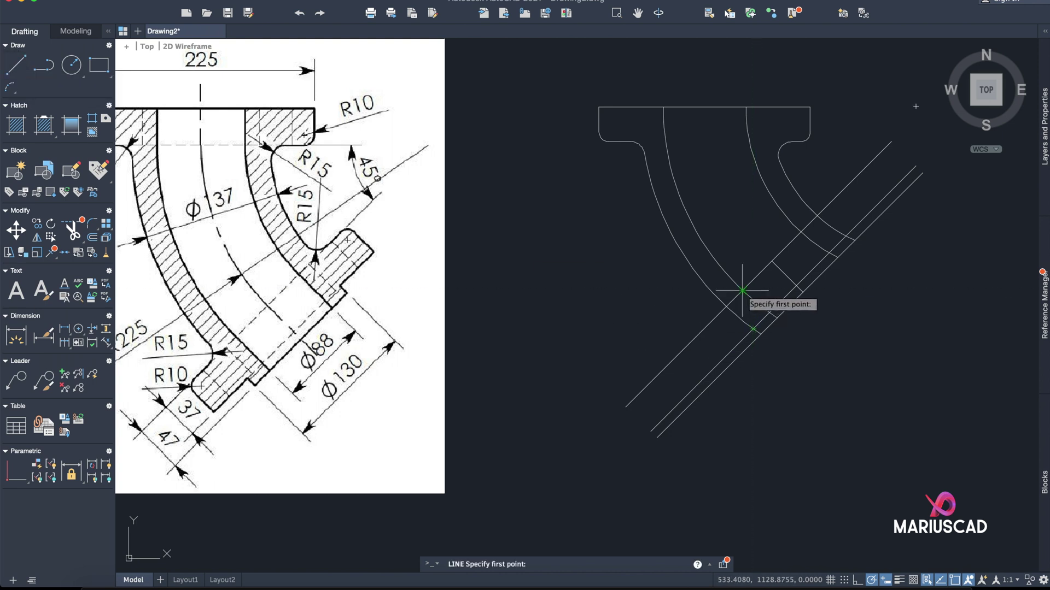
{"action": "type", "text": "47.9868"}
{"action": "scroll", "coordinate": [754, 323], "scroll_direction": "up", "scroll_amount": 5}
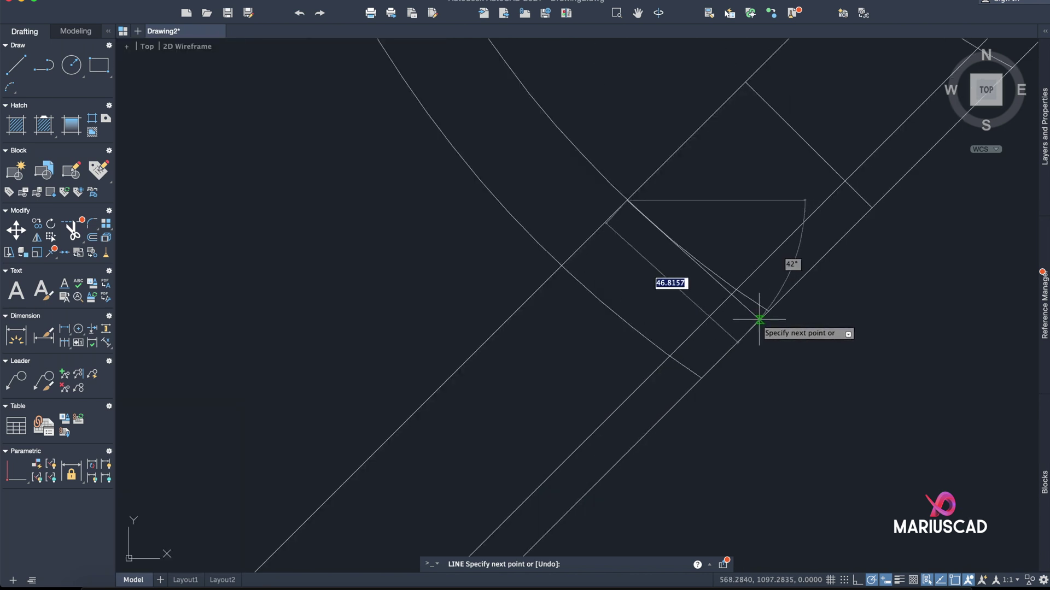
{"action": "key", "text": "Return"}
{"action": "key", "text": "Return"}
{"action": "left_click", "coordinate": [17, 64]}
{"action": "scroll", "coordinate": [511, 347], "scroll_direction": "up", "scroll_amount": 4}
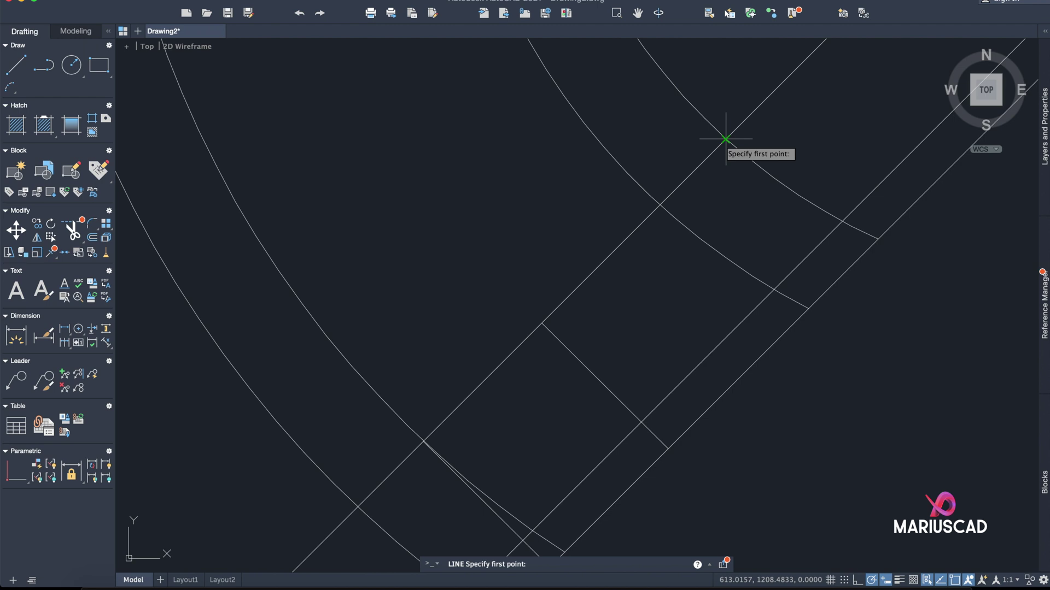
{"action": "left_click", "coordinate": [726, 139]}
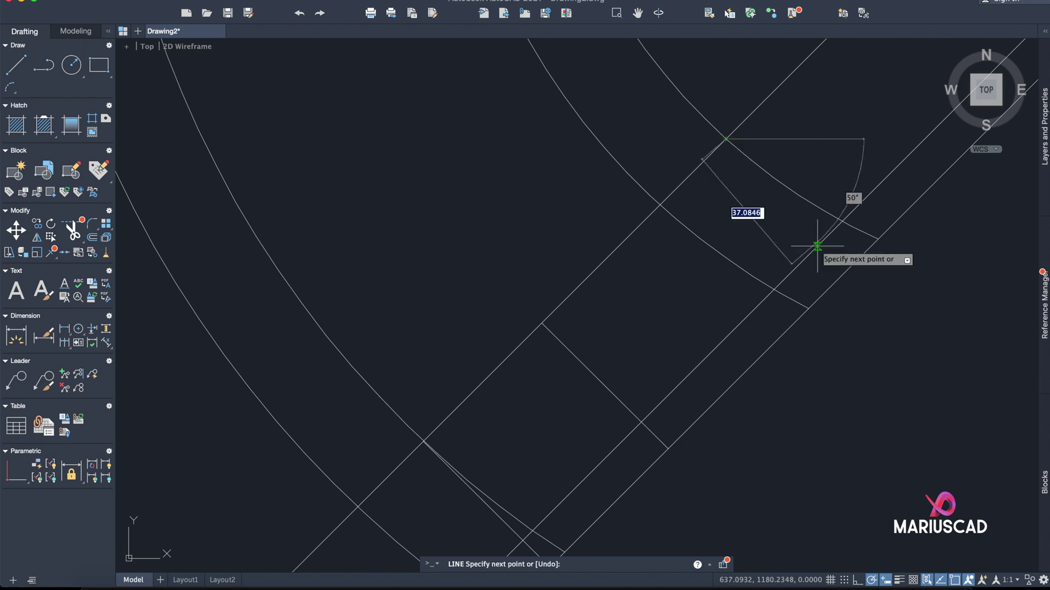
{"action": "key", "text": "Escape"}
{"action": "left_click", "coordinate": [26, 61]}
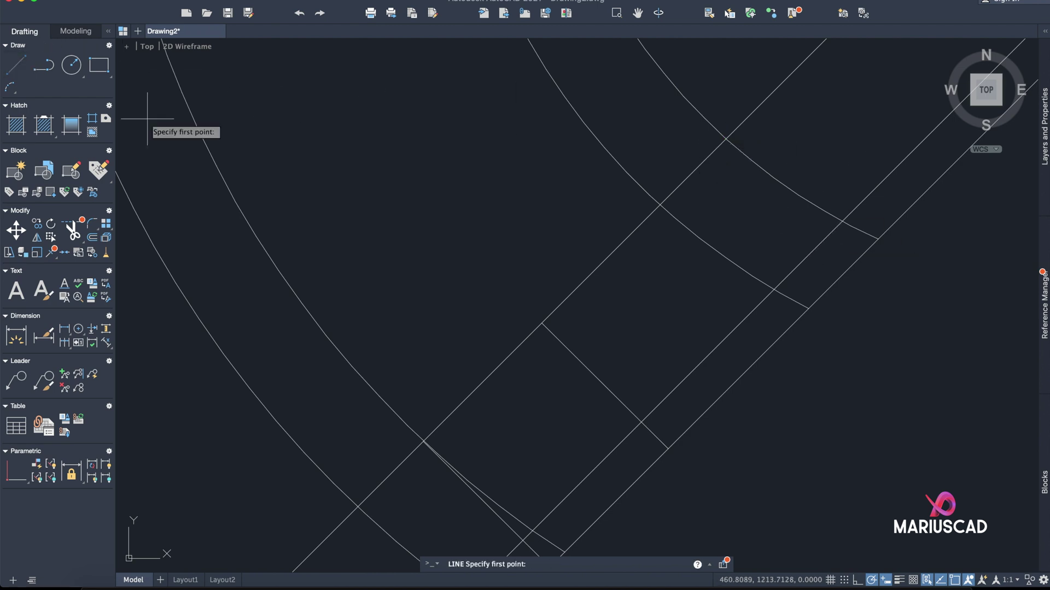
{"action": "scroll", "coordinate": [771, 265], "scroll_direction": "down", "scroll_amount": 2}
{"action": "left_click", "coordinate": [688, 176]}
{"action": "left_click", "coordinate": [813, 302]}
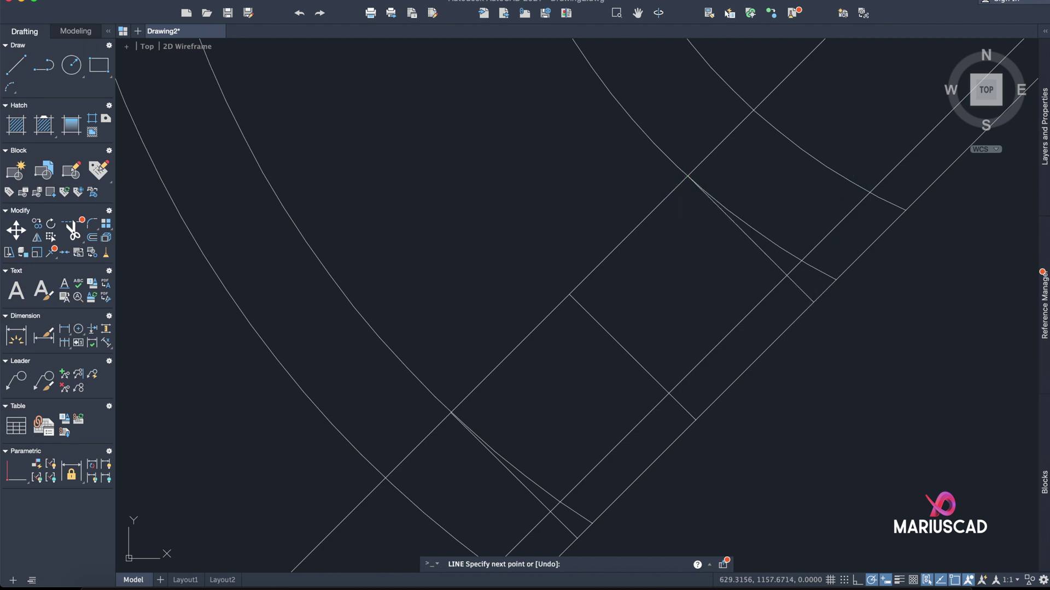
Step: Trim away the arc piece lying between the two diagonals
{"action": "left_click", "coordinate": [818, 273]}
{"action": "left_click", "coordinate": [803, 279]}
{"action": "key", "text": "Escape"}
{"action": "type", "text": "trim"}
{"action": "key", "text": "Return"}
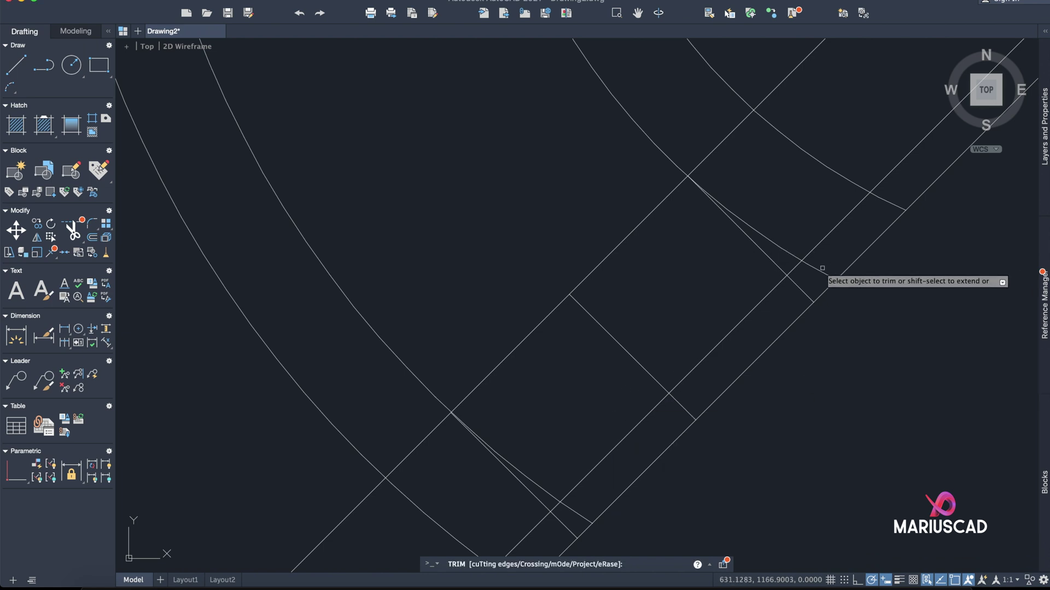
{"action": "left_click", "coordinate": [800, 259]}
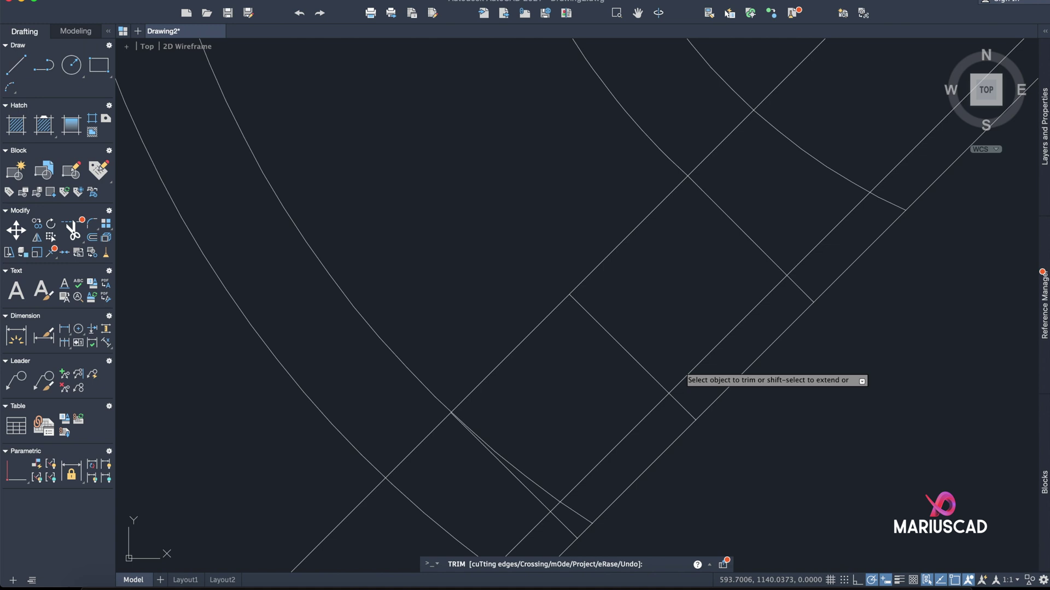
{"action": "scroll", "coordinate": [682, 367], "scroll_direction": "down", "scroll_amount": 5}
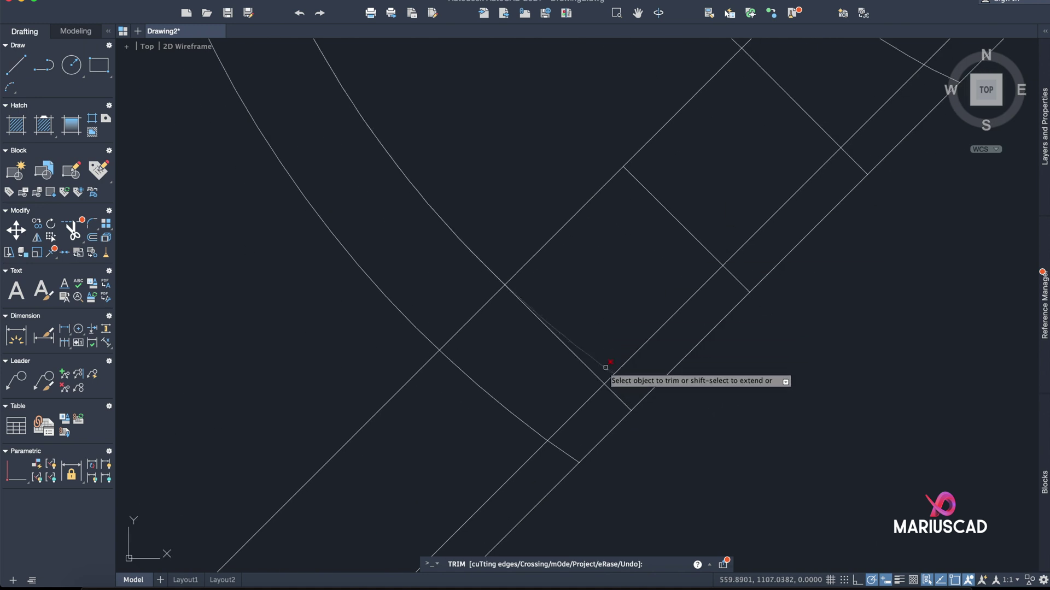
{"action": "scroll", "coordinate": [684, 289], "scroll_direction": "down", "scroll_amount": 4}
{"action": "key", "text": "Escape"}
{"action": "scroll", "coordinate": [766, 309], "scroll_direction": "down", "scroll_amount": 4}
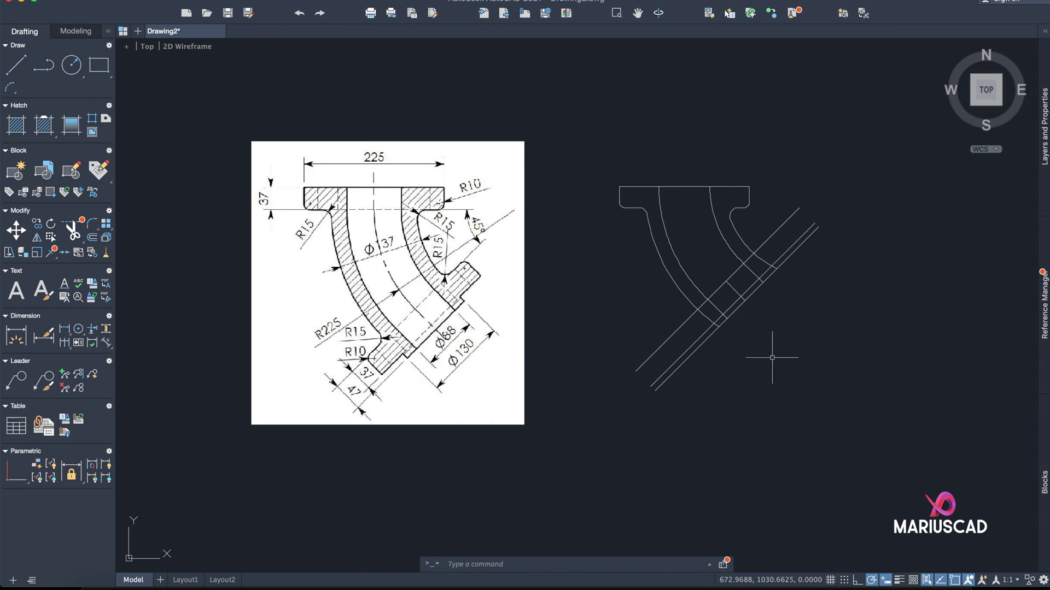
{"action": "scroll", "coordinate": [741, 299], "scroll_direction": "up", "scroll_amount": 2}
{"action": "middle_click_drag", "start_coordinate": [740, 301], "coordinate": [802, 321]}
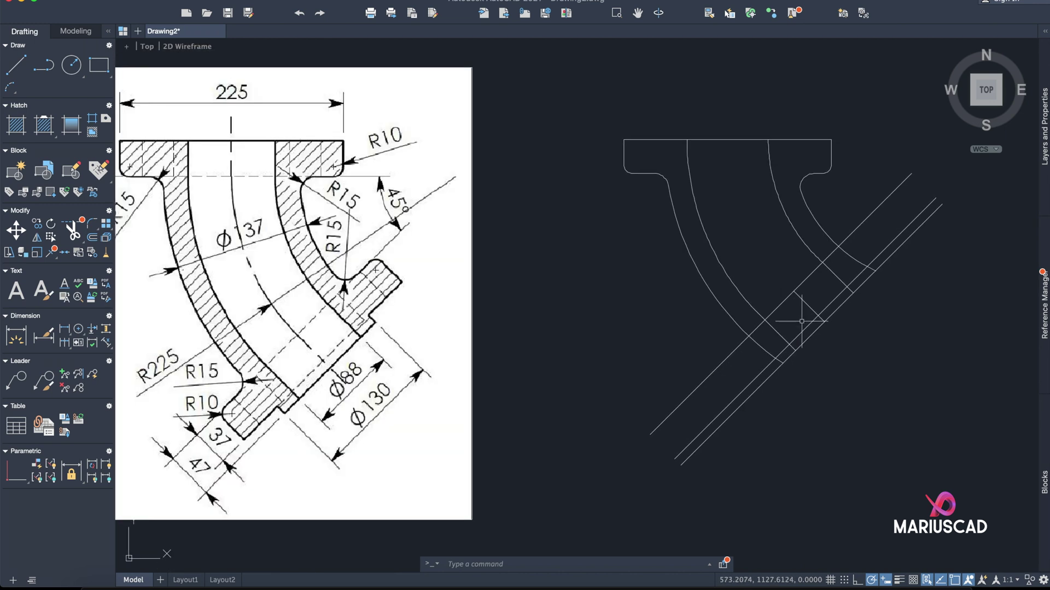
{"action": "left_click", "coordinate": [14, 71]}
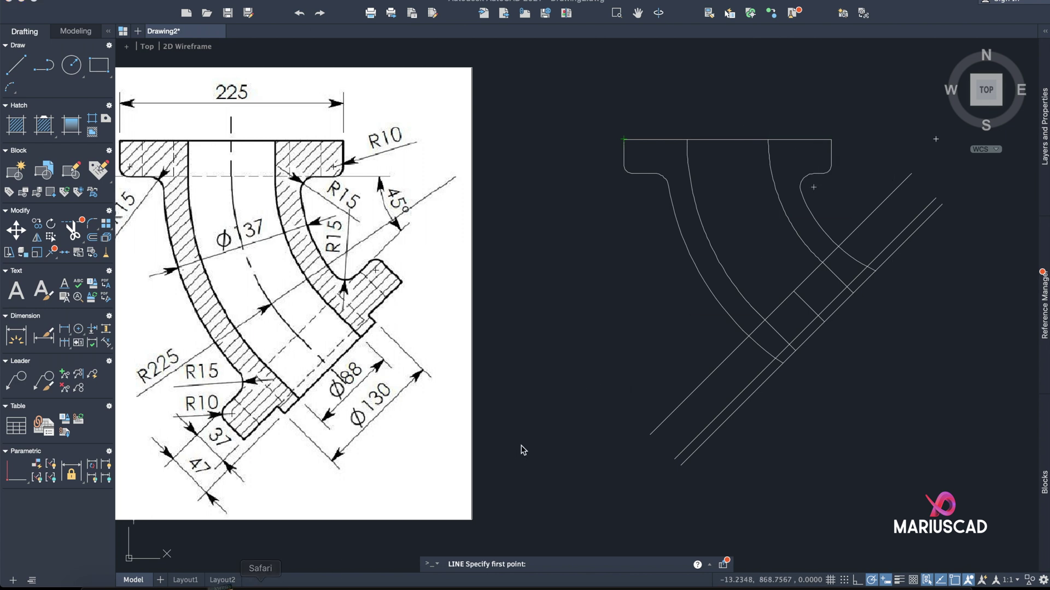
{"action": "type", "text": "225/2"}
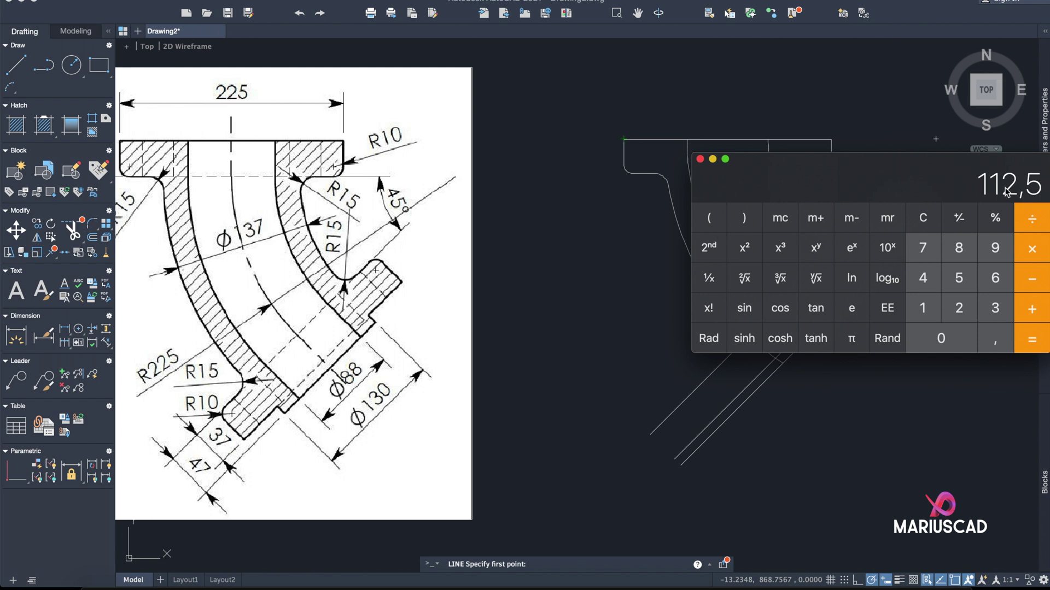
{"action": "left_click", "coordinate": [701, 159]}
{"action": "key", "text": "Escape"}
{"action": "type", "text": "off"}
{"action": "key", "text": "Return"}
{"action": "type", "text": "1"}
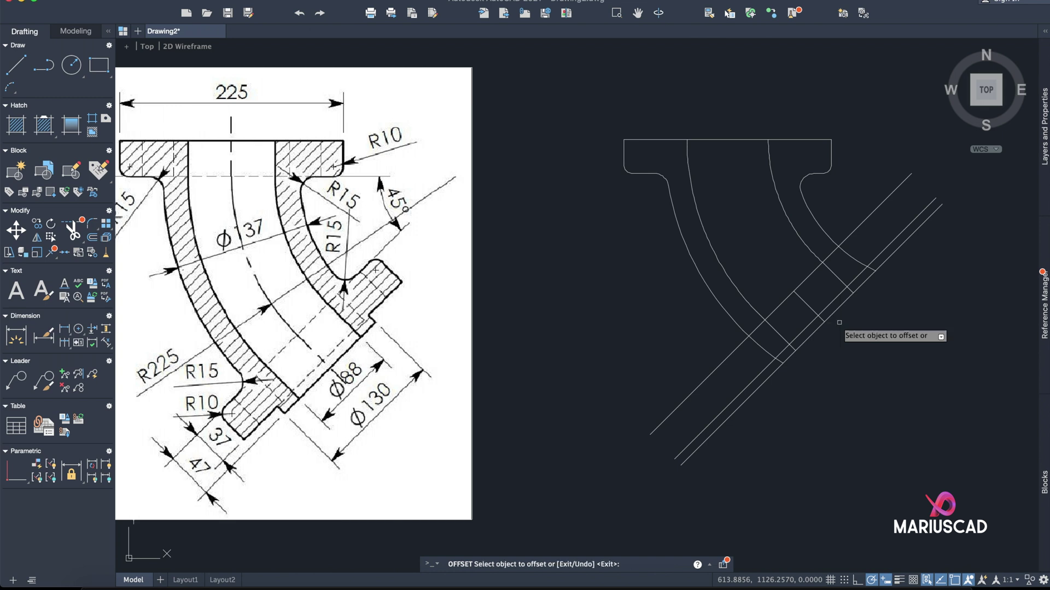
Step: Offset the short cross segments, one toward the upper right and one toward the lower left
{"action": "left_click", "coordinate": [797, 298]}
{"action": "left_click", "coordinate": [836, 277]}
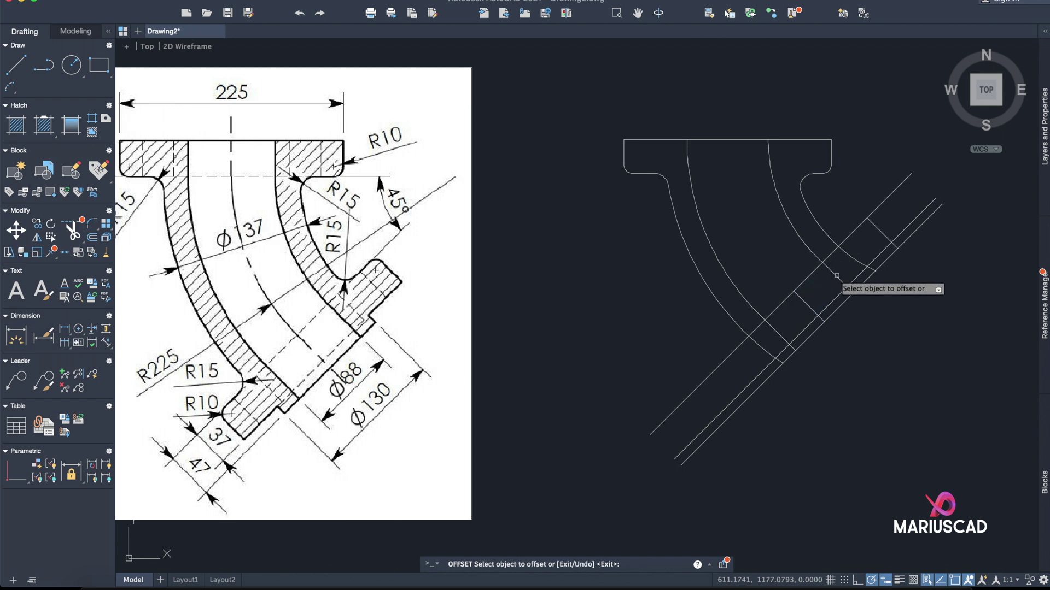
{"action": "left_click", "coordinate": [808, 306]}
{"action": "left_click", "coordinate": [697, 368]}
{"action": "key", "text": "Return"}
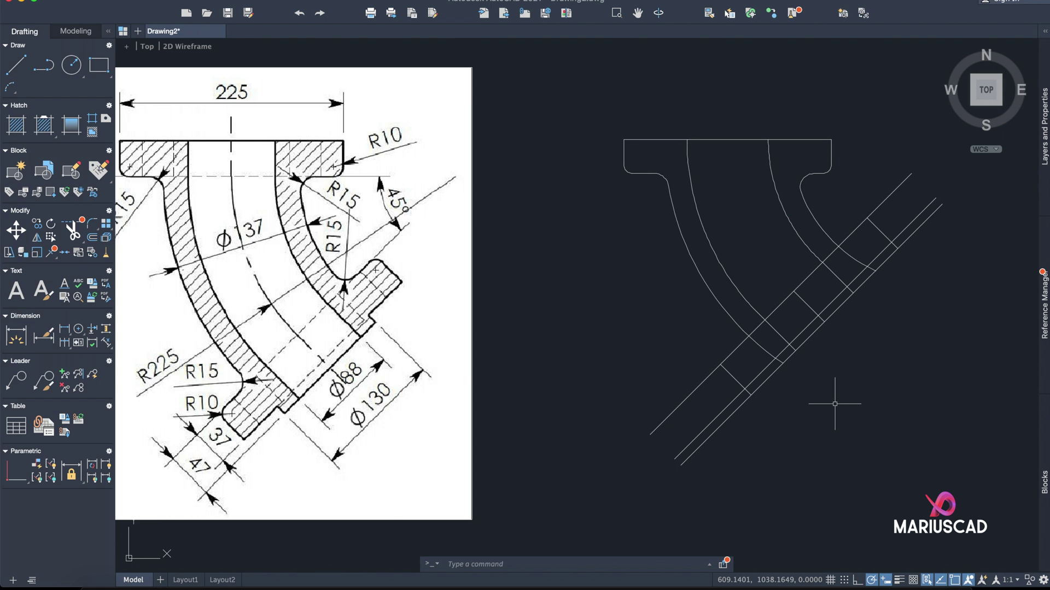
Step: Trim the diagonals' lower-left ends and upper-right extensions with fence selections
{"action": "type", "text": "trim"}
{"action": "key", "text": "Return"}
{"action": "left_click_drag", "start_coordinate": [745, 453], "coordinate": [625, 356]}
{"action": "left_click_drag", "start_coordinate": [875, 164], "coordinate": [946, 219]}
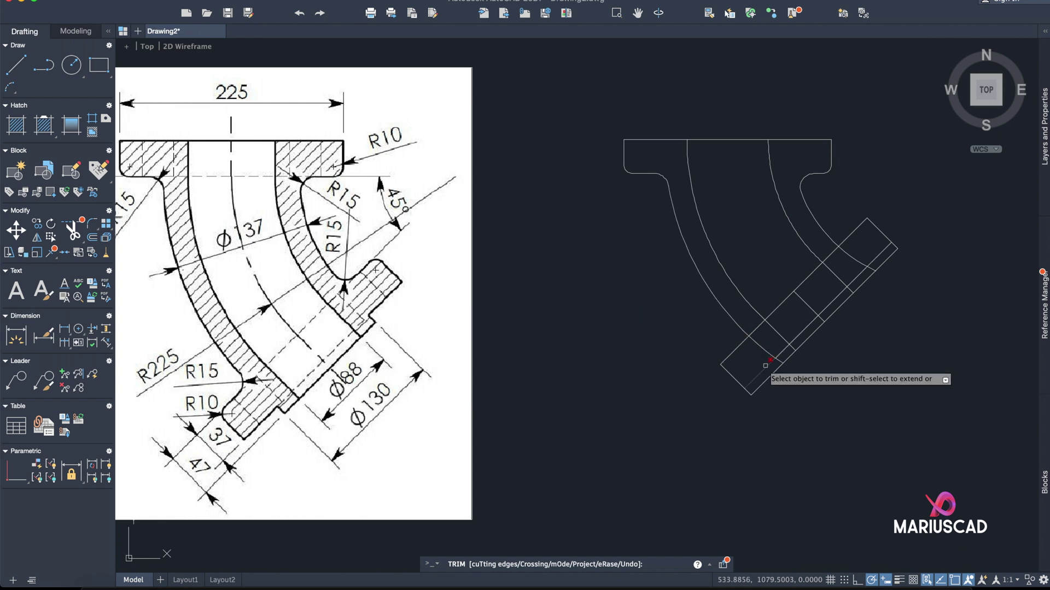
Step: Trim the overhangs and short leftover segments around the lower flange
{"action": "left_click", "coordinate": [771, 375]}
{"action": "left_click", "coordinate": [747, 392]}
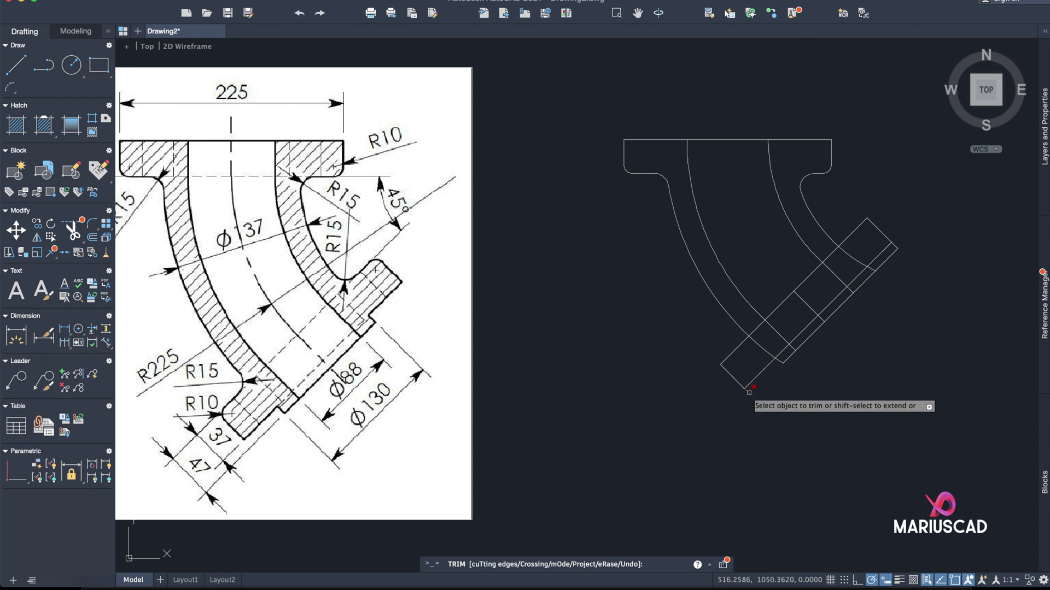
{"action": "left_click", "coordinate": [767, 350]}
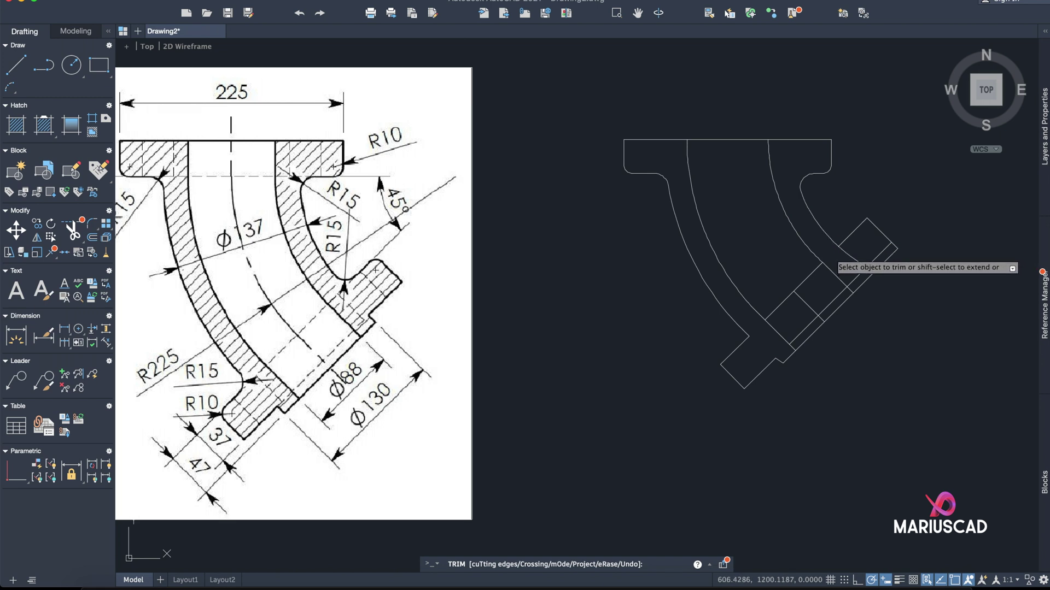
{"action": "left_click", "coordinate": [853, 256]}
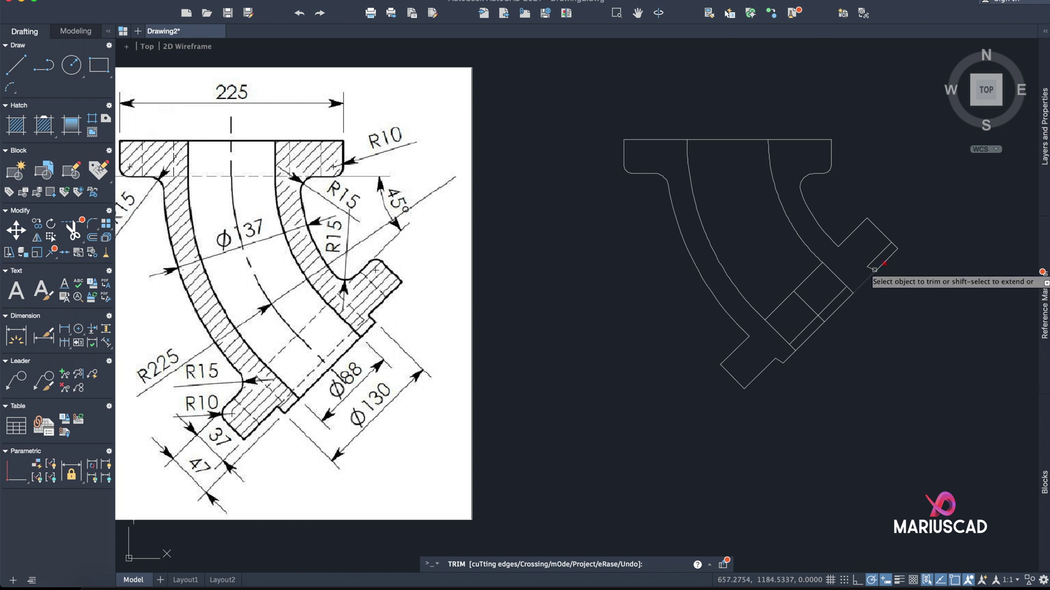
{"action": "left_click", "coordinate": [895, 251]}
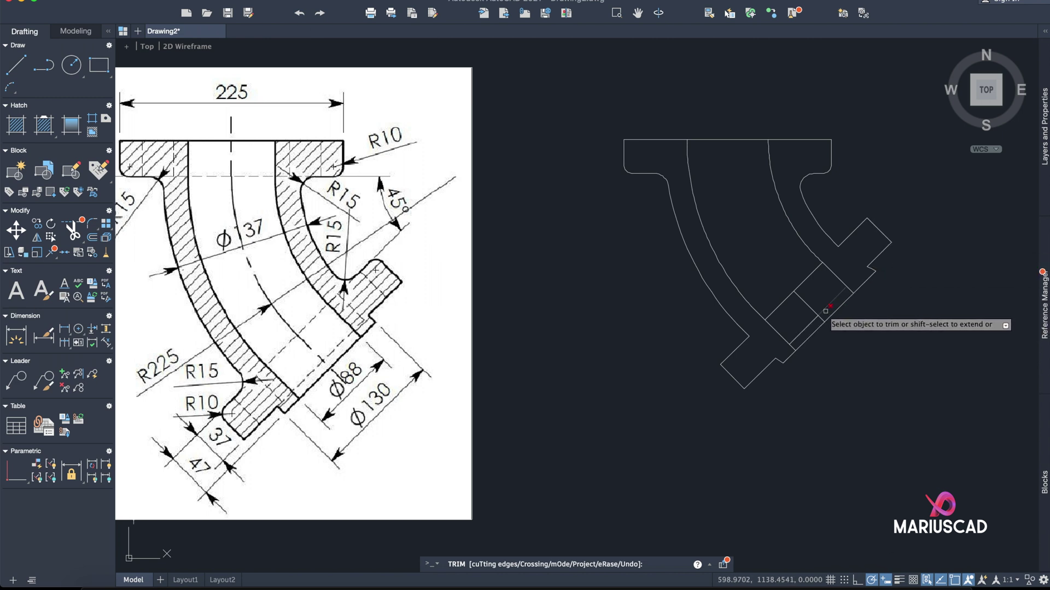
{"action": "key", "text": "Escape"}
Step: Delete the four extra rectangle lines across the flange
{"action": "left_click", "coordinate": [843, 306]}
{"action": "left_click", "coordinate": [784, 276]}
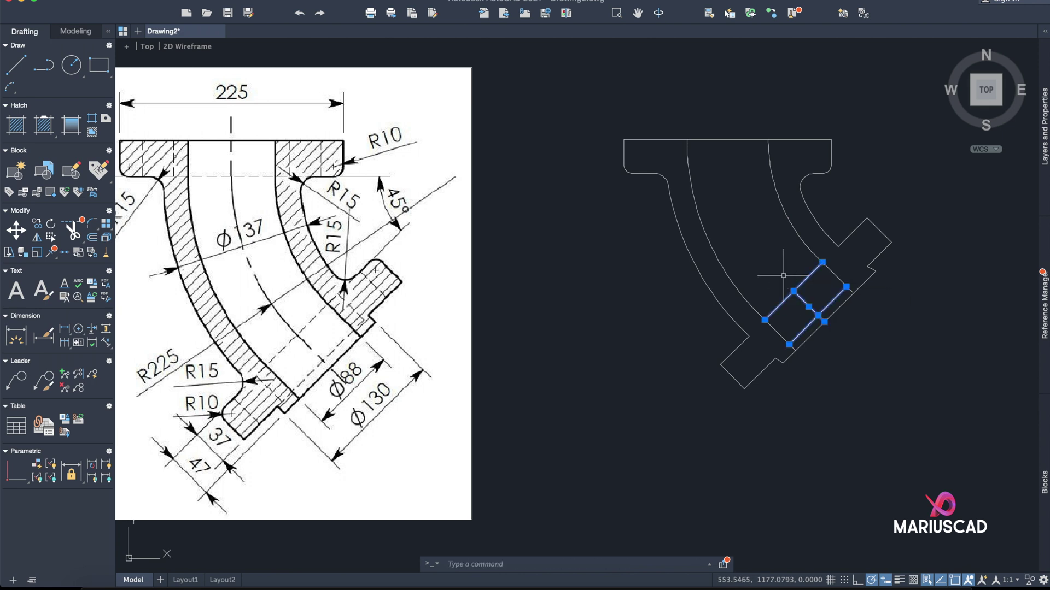
{"action": "key", "text": "Delete"}
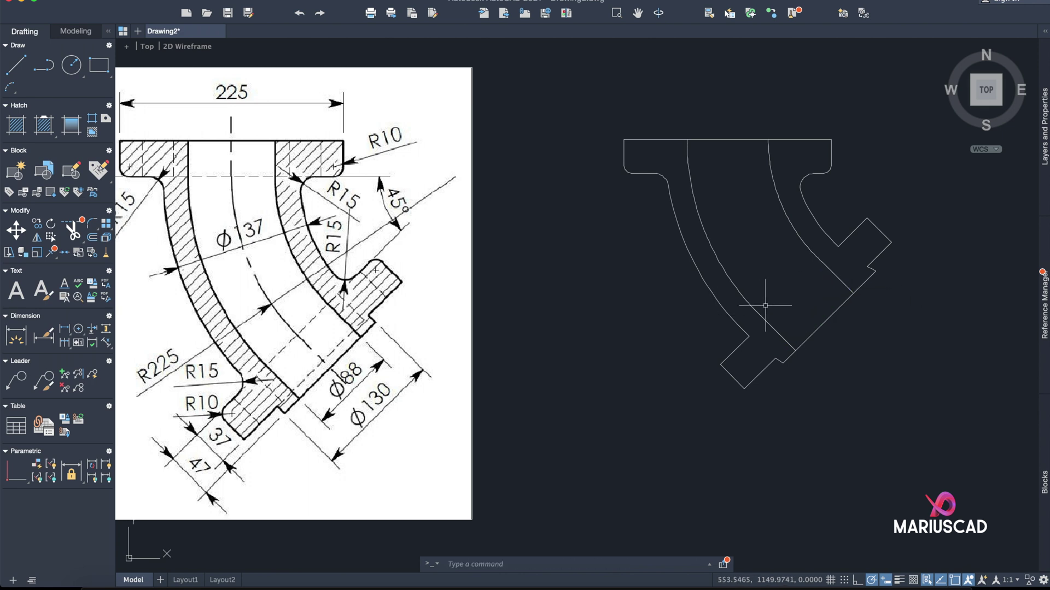
Step: Fillet the lower-left arc and its adjoining edge with radius 10
{"action": "type", "text": "llet"}
{"action": "key", "text": "Return"}
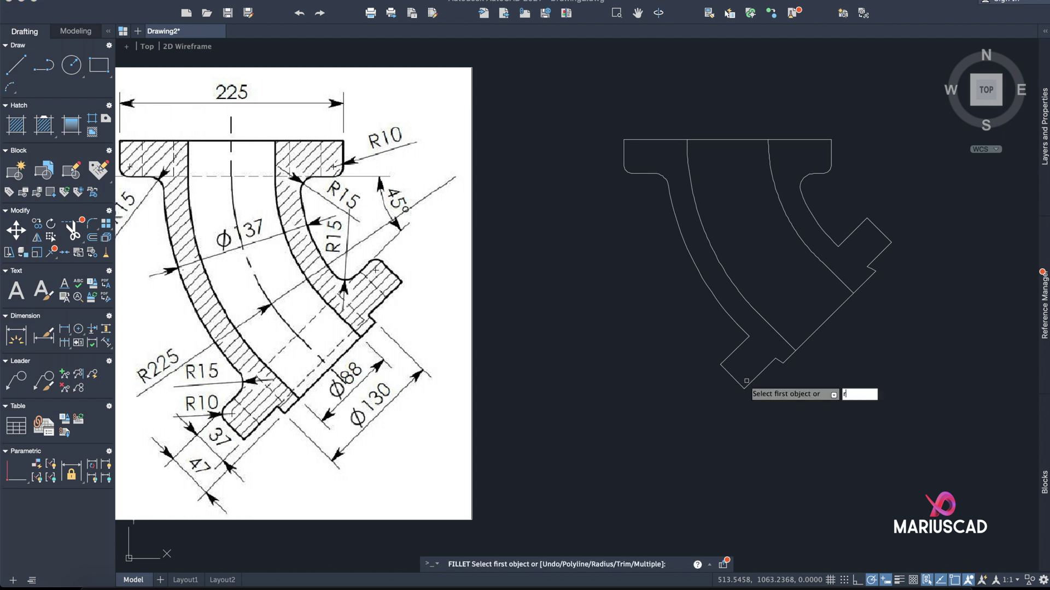
{"action": "type", "text": "r"}
{"action": "key", "text": "Return"}
{"action": "type", "text": "10"}
{"action": "key", "text": "Return"}
{"action": "left_click", "coordinate": [746, 333]}
{"action": "left_click", "coordinate": [741, 348]}
Step: Round the lower-left angled corner with an R10 fillet
{"action": "type", "text": "fille"}
{"action": "key", "text": "Return"}
{"action": "type", "text": "r"}
{"action": "key", "text": "Return"}
{"action": "type", "text": "10"}
{"action": "key", "text": "Return"}
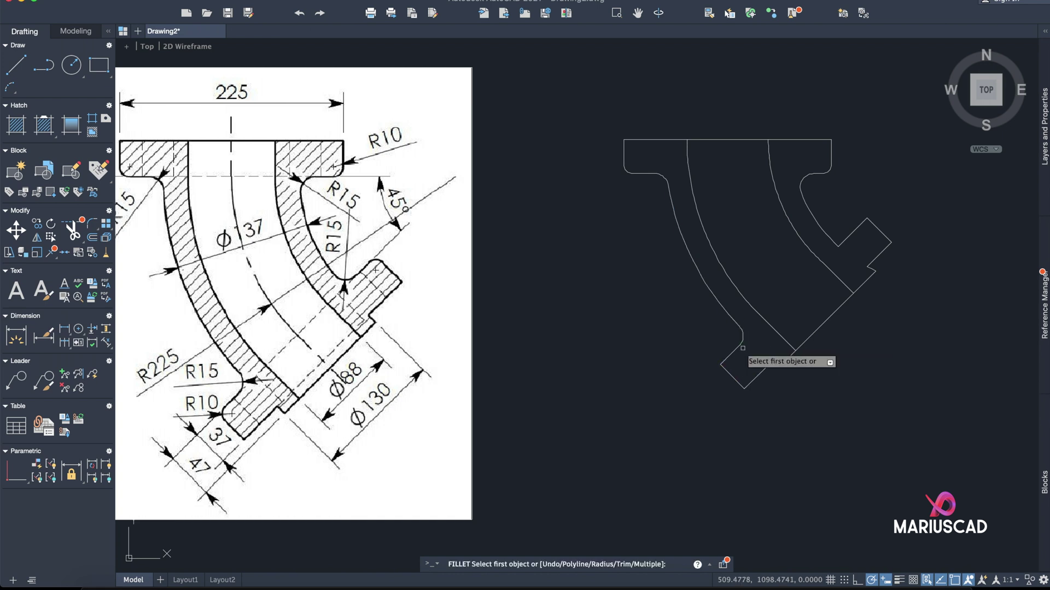
{"action": "left_click", "coordinate": [736, 348]}
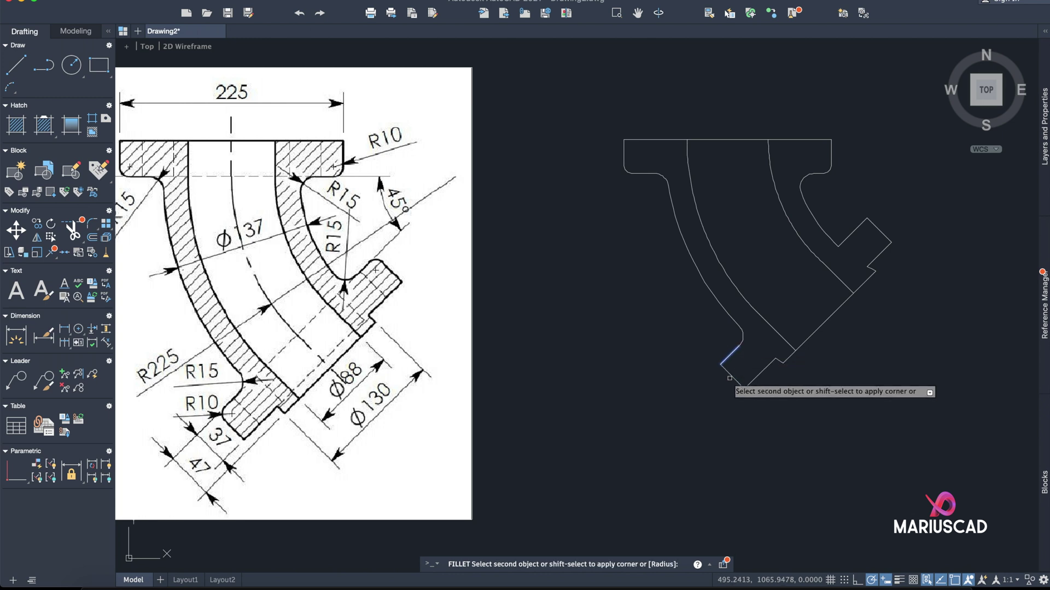
{"action": "type", "text": "fillet"}
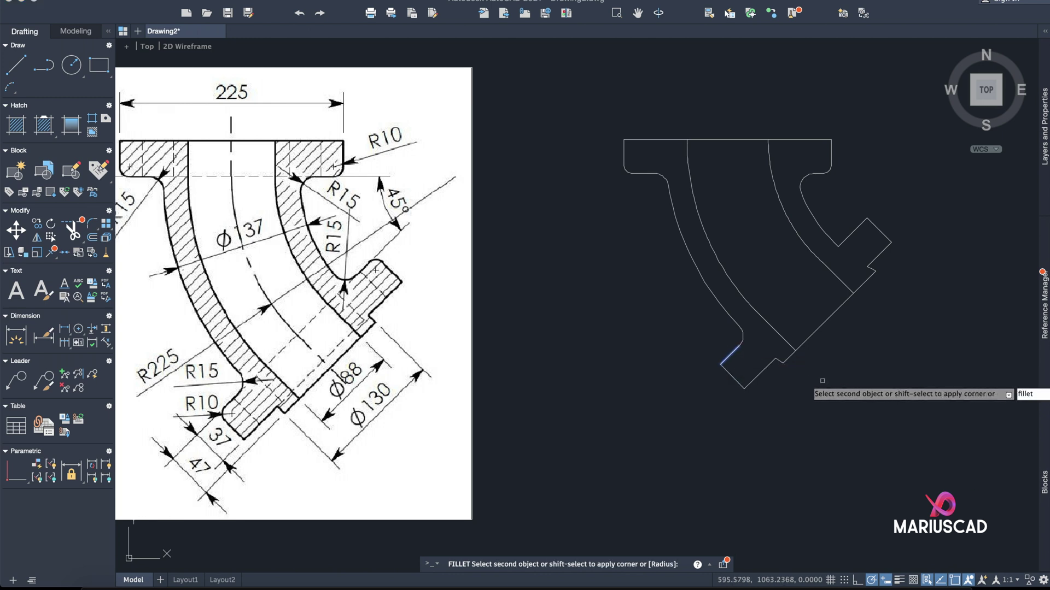
{"action": "key", "text": "Escape"}
{"action": "type", "text": "fillet"}
{"action": "key", "text": "Return"}
{"action": "type", "text": "r"}
{"action": "key", "text": "Return"}
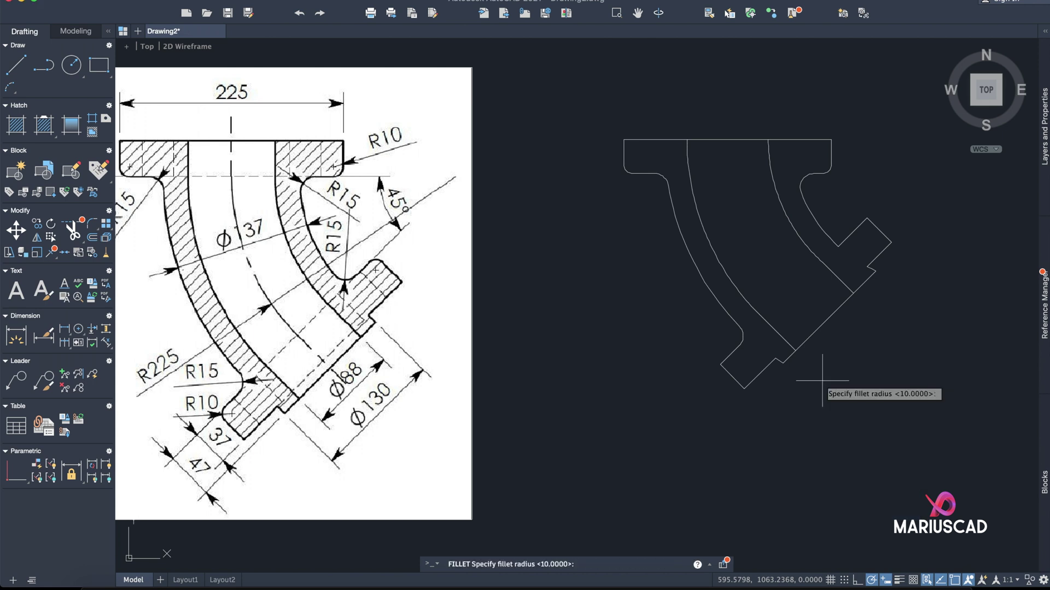
{"action": "type", "text": "10"}
{"action": "key", "text": "Return"}
{"action": "left_click", "coordinate": [730, 356]}
{"action": "left_click", "coordinate": [732, 370]}
Step: Blend the inner curve into the boss edge with an R15 fillet
{"action": "type", "text": "fi"}
{"action": "key", "text": "Return"}
{"action": "type", "text": "r"}
{"action": "key", "text": "Return"}
{"action": "type", "text": "15"}
{"action": "key", "text": "Return"}
{"action": "left_click", "coordinate": [831, 238]}
{"action": "left_click", "coordinate": [853, 231]}
Step: Round the boss corner with an R10 fillet
{"action": "type", "text": "fi"}
{"action": "key", "text": "Return"}
{"action": "type", "text": "r"}
{"action": "key", "text": "Return"}
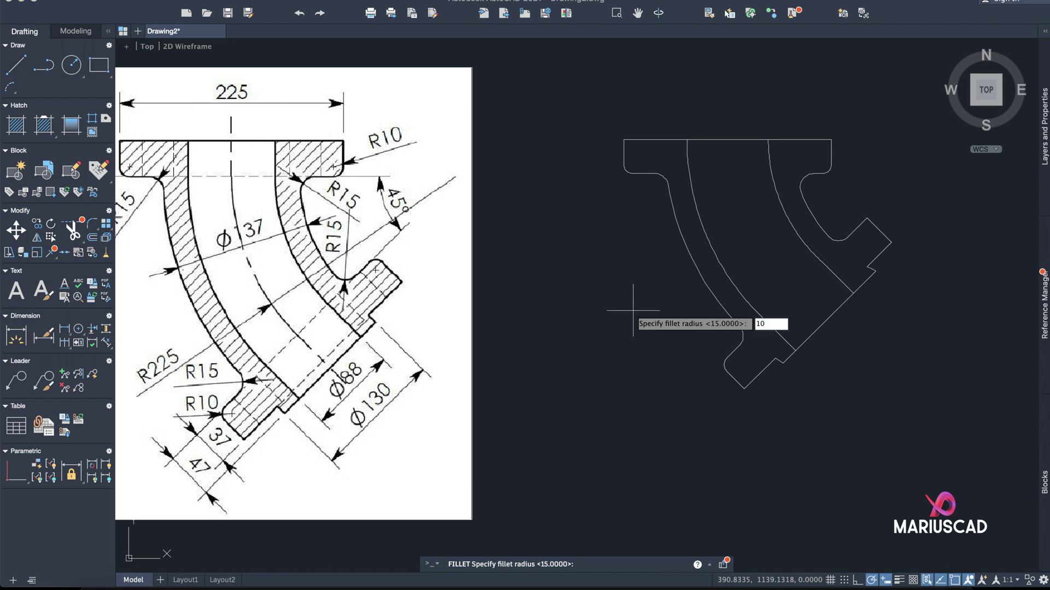
{"action": "key", "text": "Return"}
{"action": "left_click", "coordinate": [879, 232]}
{"action": "left_click", "coordinate": [847, 232]}
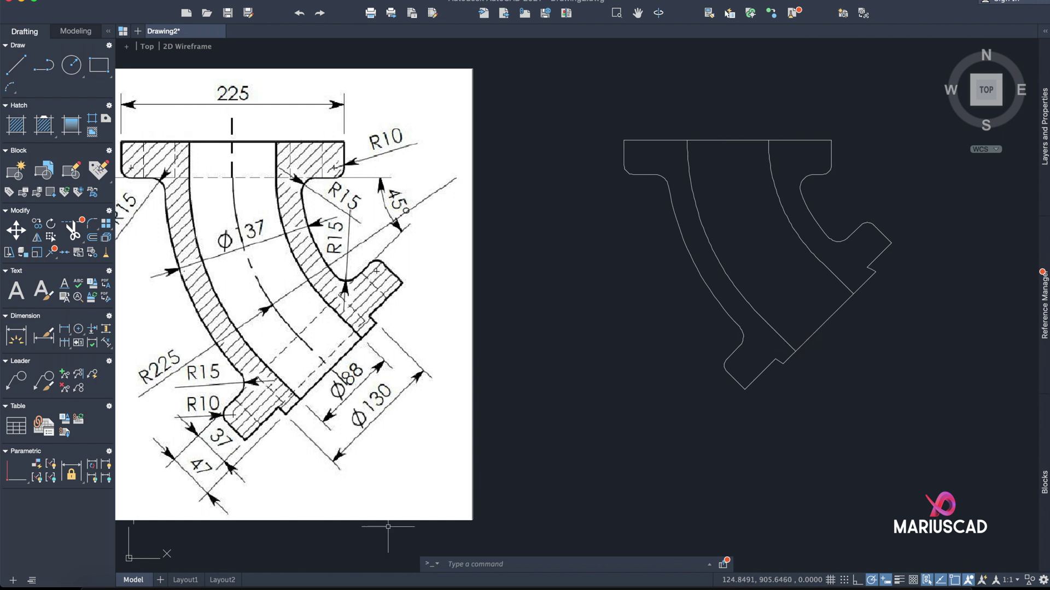
Step: Work out 130 − 88 in the Calculator to get the offset distance
{"action": "left_click", "coordinate": [217, 574]}
{"action": "type", "text": "130"}
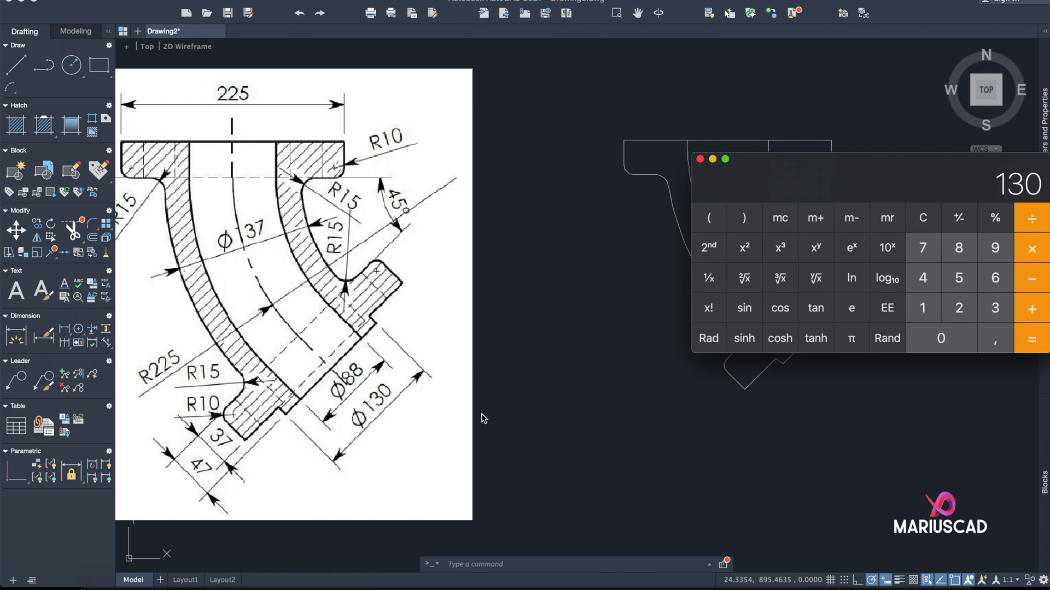
{"action": "key", "text": "Return"}
{"action": "left_click", "coordinate": [700, 159]}
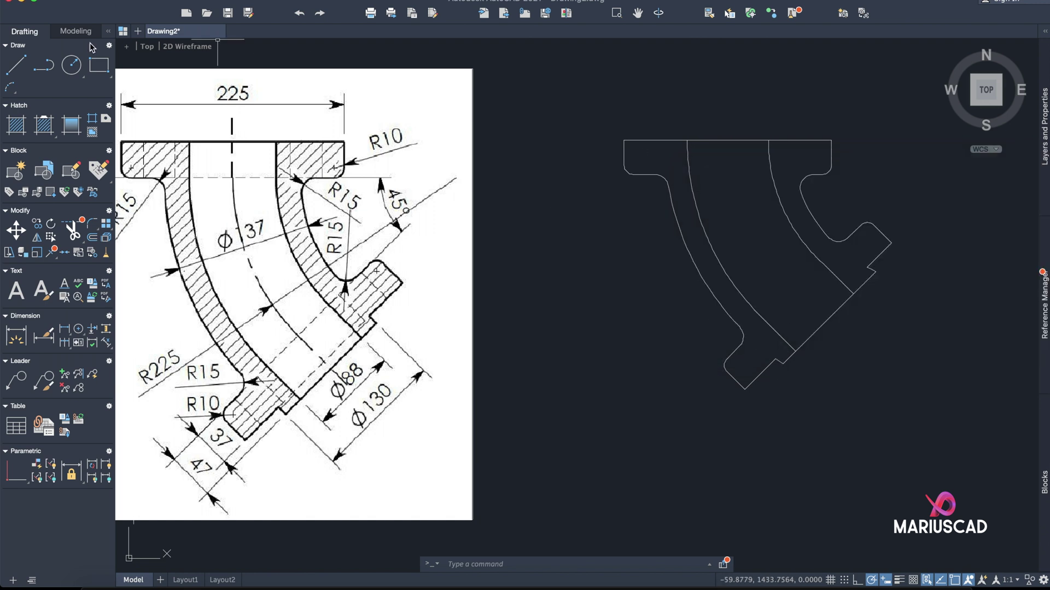
Step: Offset the long and short lower flange edges by 21 to their outer sides
{"action": "type", "text": "off"}
{"action": "key", "text": "Return"}
{"action": "key", "text": "Return"}
{"action": "left_click", "coordinate": [778, 340]}
{"action": "left_click", "coordinate": [765, 344]}
{"action": "left_click", "coordinate": [836, 279]}
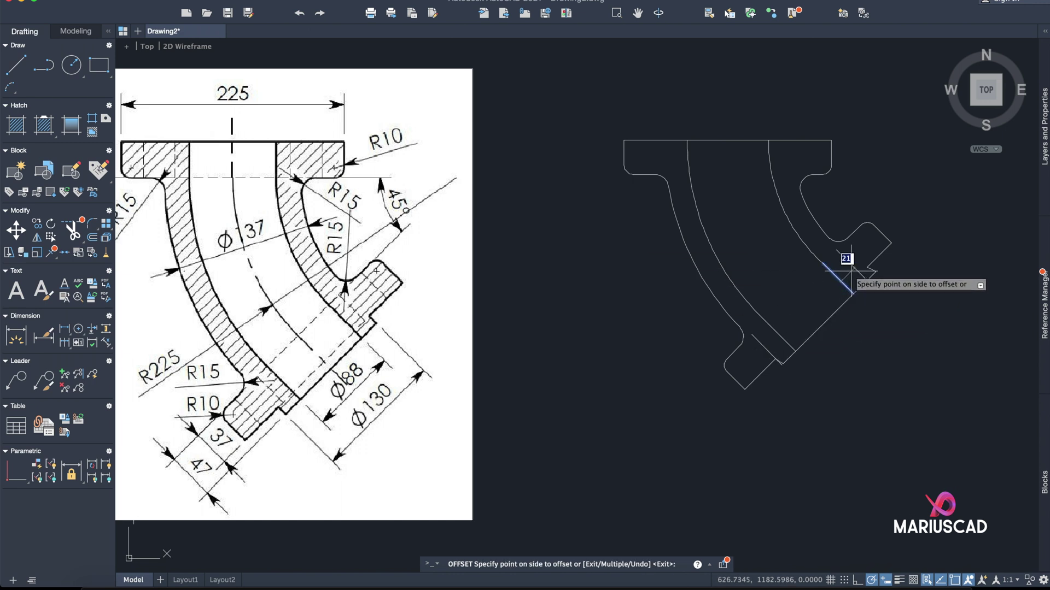
{"action": "left_click", "coordinate": [852, 269]}
{"action": "key", "text": "Return"}
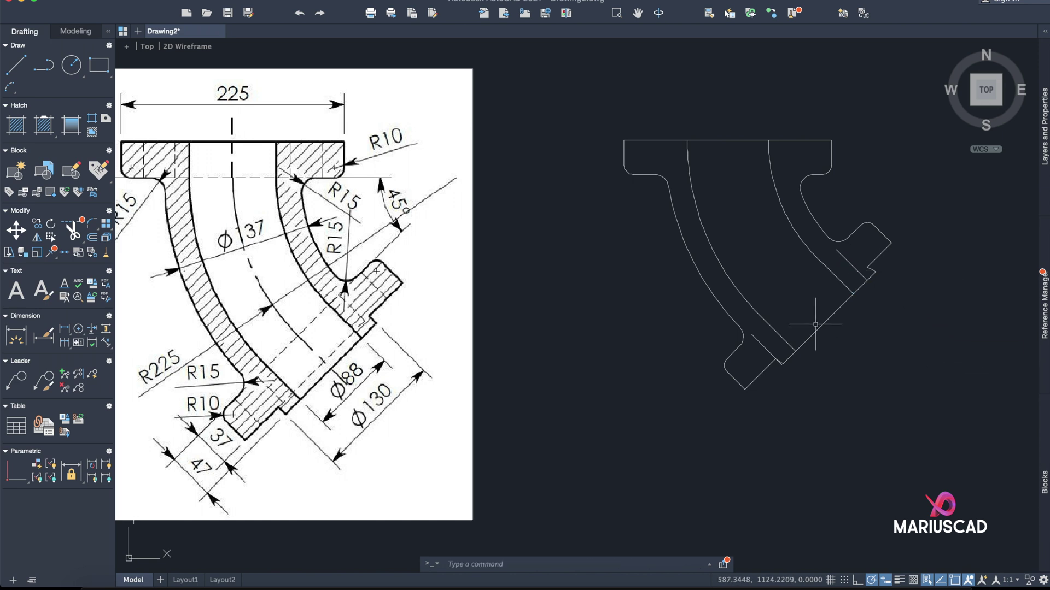
{"action": "scroll", "coordinate": [765, 350], "scroll_direction": "down", "scroll_amount": 2}
{"action": "scroll", "coordinate": [773, 352], "scroll_direction": "up", "scroll_amount": 5}
Step: Extend the diagonal flange line down-left and delete the stray short diagonal
{"action": "scroll", "coordinate": [803, 394], "scroll_direction": "down", "scroll_amount": 4}
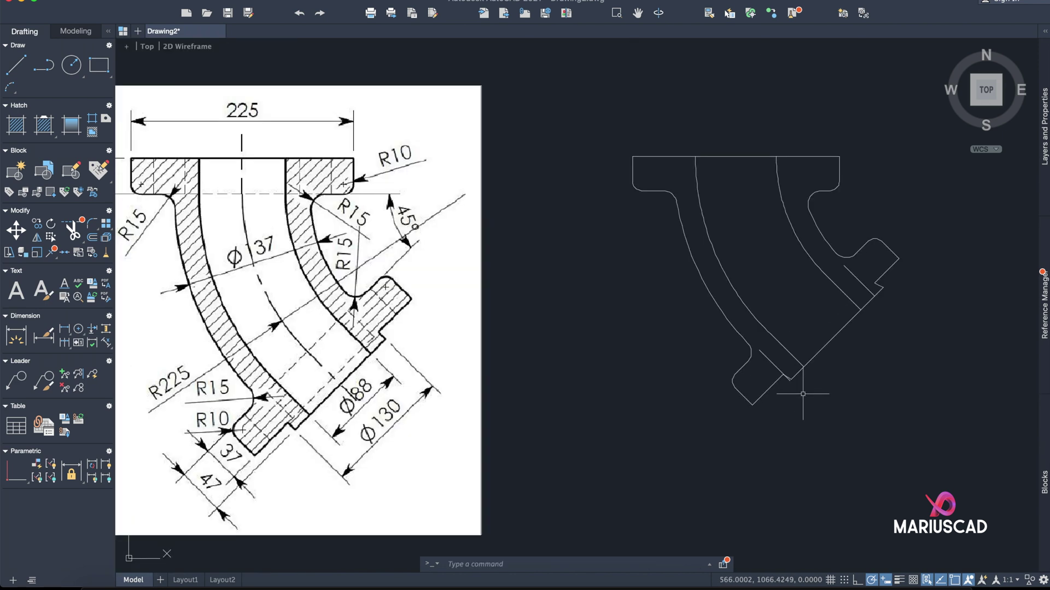
{"action": "key", "text": "Return"}
{"action": "scroll", "coordinate": [798, 368], "scroll_direction": "down", "scroll_amount": 2}
{"action": "scroll", "coordinate": [798, 367], "scroll_direction": "up", "scroll_amount": 7}
{"action": "left_click", "coordinate": [799, 381]}
{"action": "scroll", "coordinate": [790, 405], "scroll_direction": "up", "scroll_amount": 3}
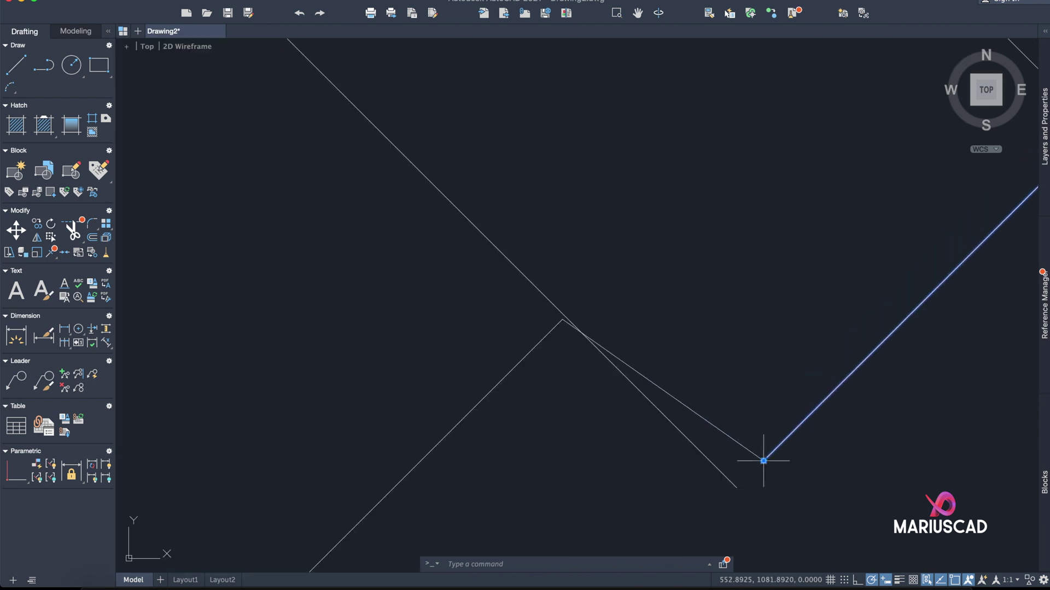
{"action": "left_click", "coordinate": [764, 461]}
{"action": "left_click", "coordinate": [737, 488]}
{"action": "key", "text": "Escape"}
{"action": "left_click", "coordinate": [726, 434]}
{"action": "key", "text": "Delete"}
Step: Join the long diagonal and the angled edge into closed corners with fillets
{"action": "type", "text": "fill"}
{"action": "key", "text": "Return"}
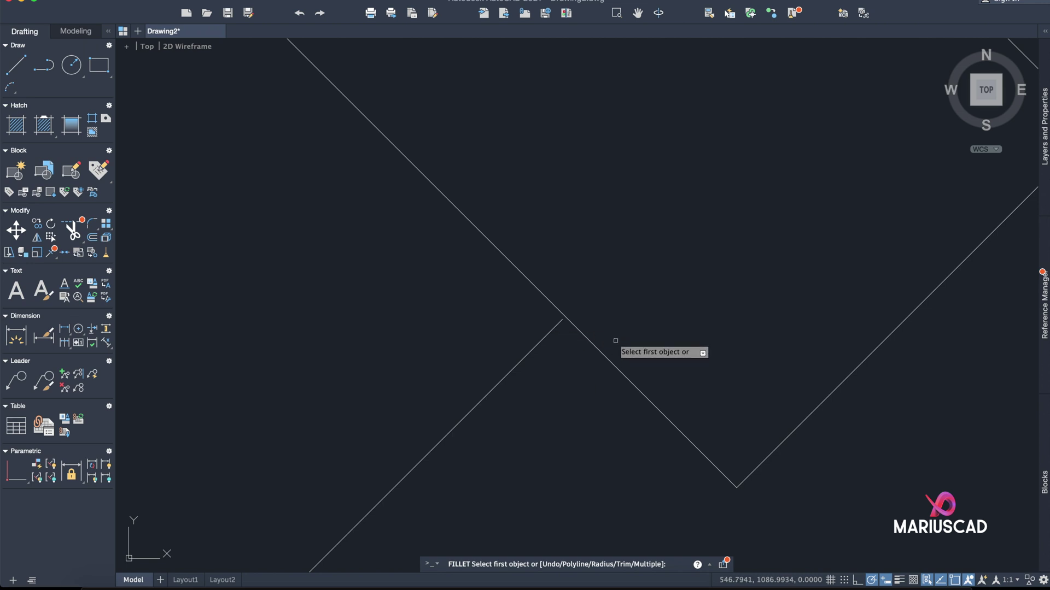
{"action": "left_click", "coordinate": [600, 349]}
{"action": "left_click", "coordinate": [533, 345]}
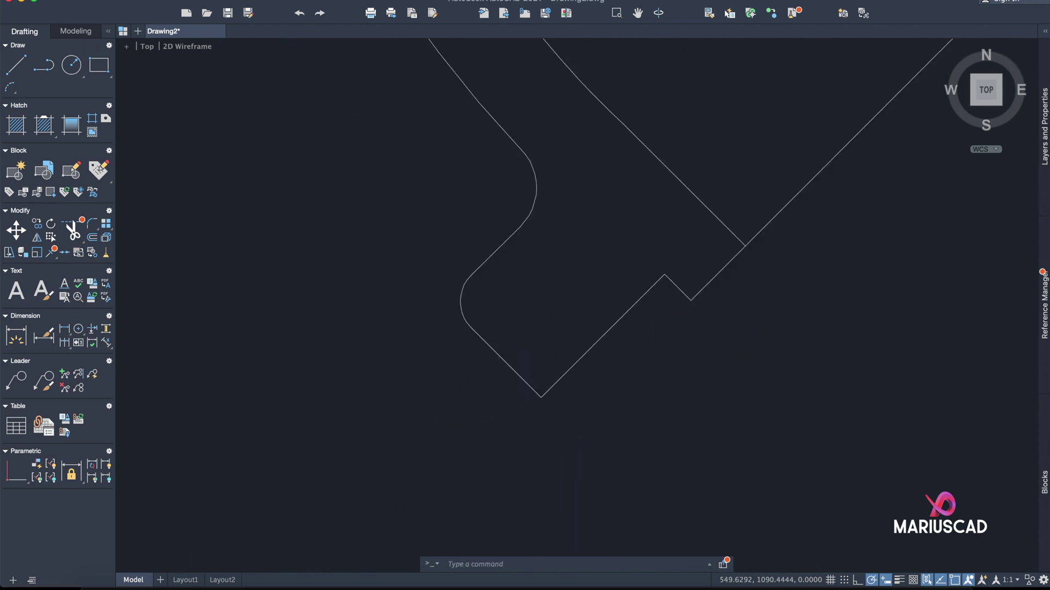
{"action": "scroll", "coordinate": [607, 373], "scroll_direction": "down", "scroll_amount": 4}
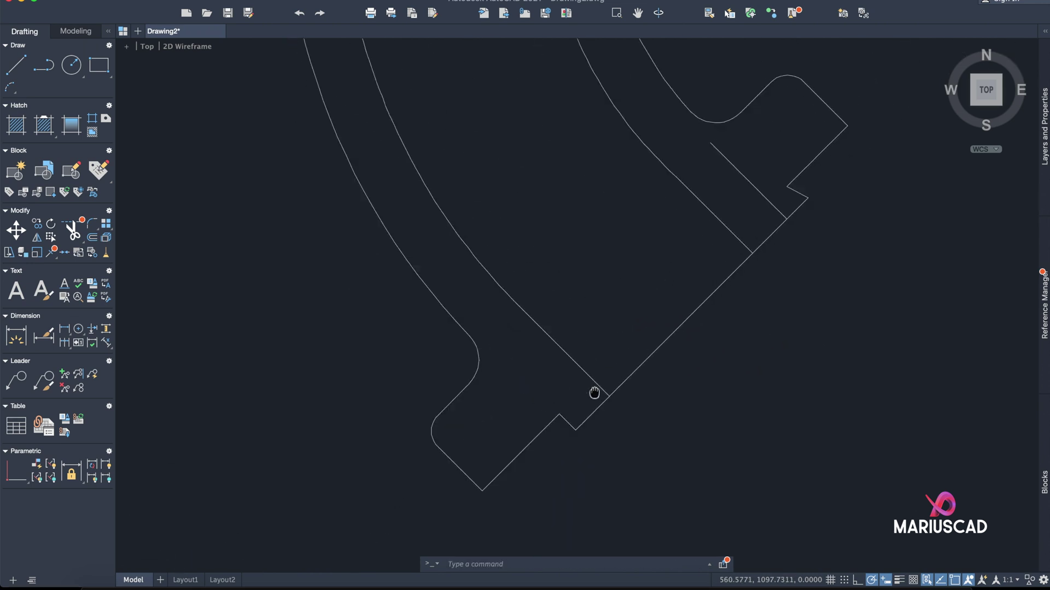
{"action": "type", "text": "fillet"}
{"action": "key", "text": "Return"}
{"action": "left_click", "coordinate": [765, 219]}
{"action": "left_click", "coordinate": [745, 248]}
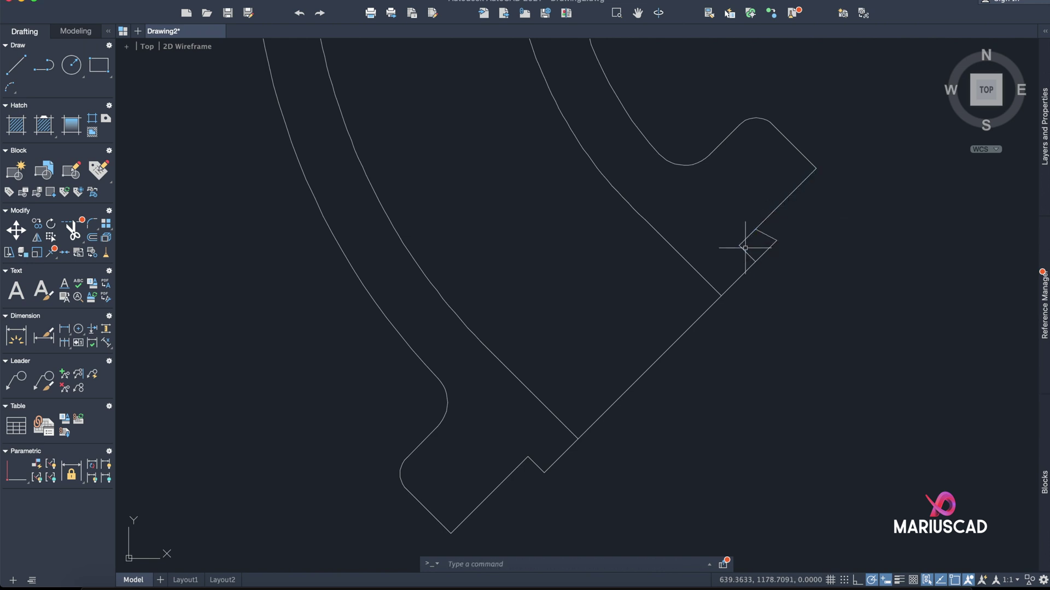
Step: Trim the leftover piece at the flange step
{"action": "left_click", "coordinate": [770, 237]}
{"action": "key", "text": "Return"}
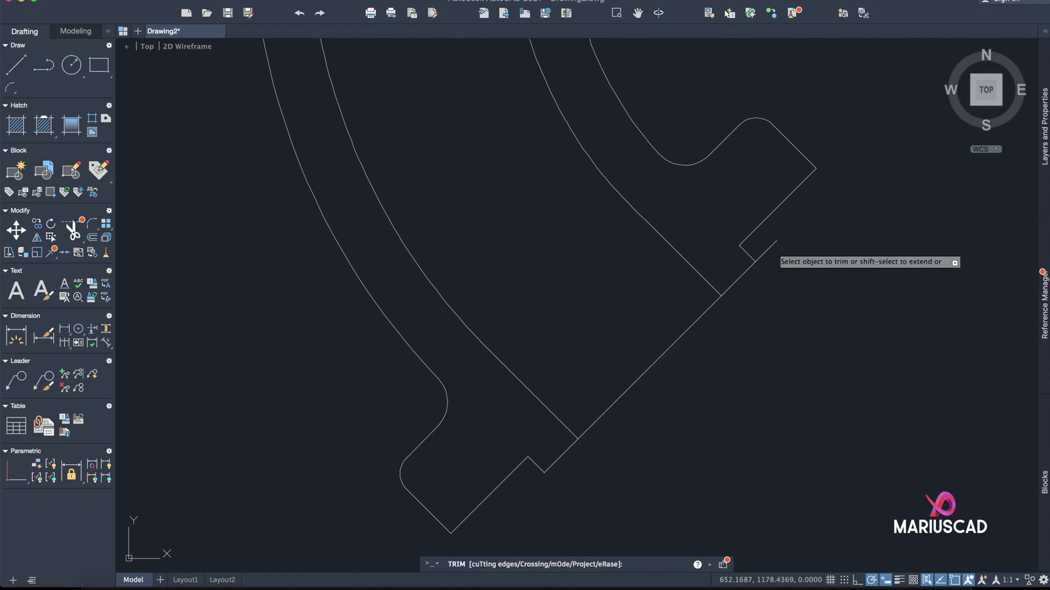
{"action": "left_click", "coordinate": [773, 244]}
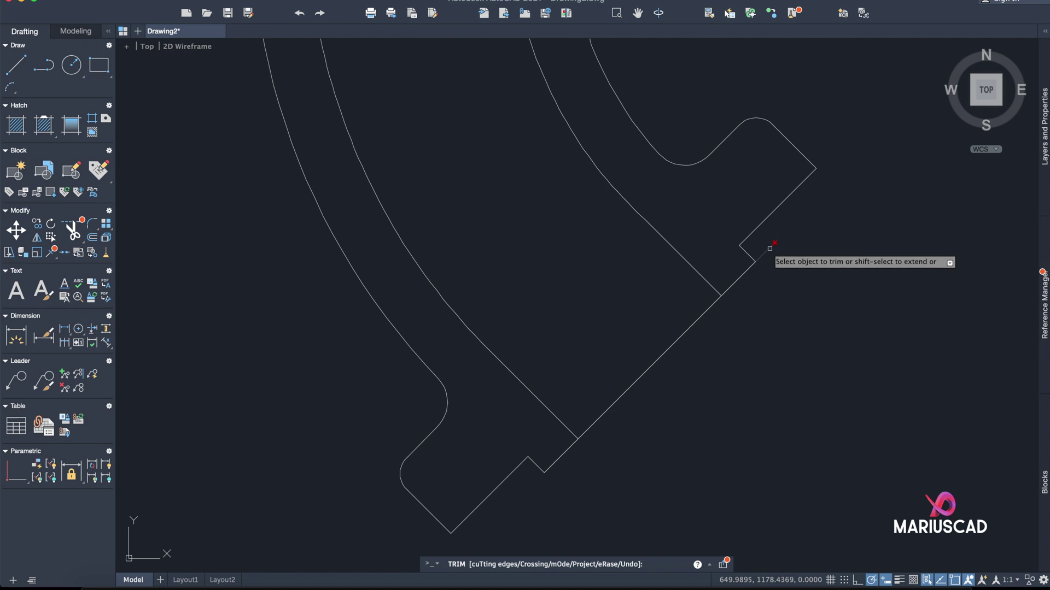
{"action": "key", "text": "Escape"}
{"action": "scroll", "coordinate": [809, 297], "scroll_direction": "up", "scroll_amount": 4}
{"action": "scroll", "coordinate": [808, 297], "scroll_direction": "down", "scroll_amount": 6}
Step: Cross-hatch the left and right wall sections of the elbow
{"action": "scroll", "coordinate": [808, 298], "scroll_direction": "down", "scroll_amount": 4}
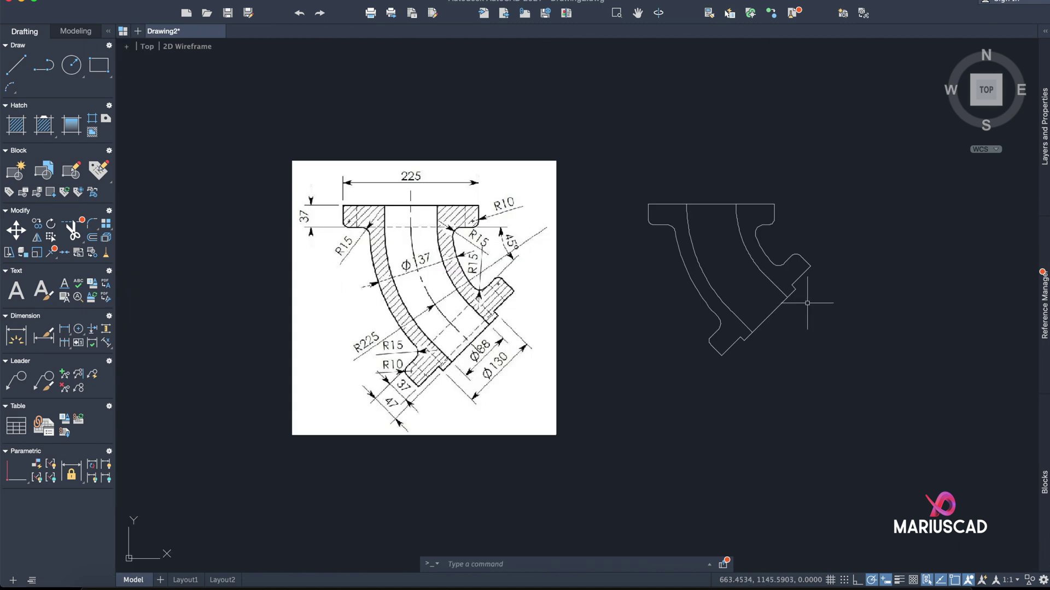
{"action": "scroll", "coordinate": [797, 319], "scroll_direction": "up", "scroll_amount": 2}
{"action": "type", "text": "hatch"}
{"action": "key", "text": "Return"}
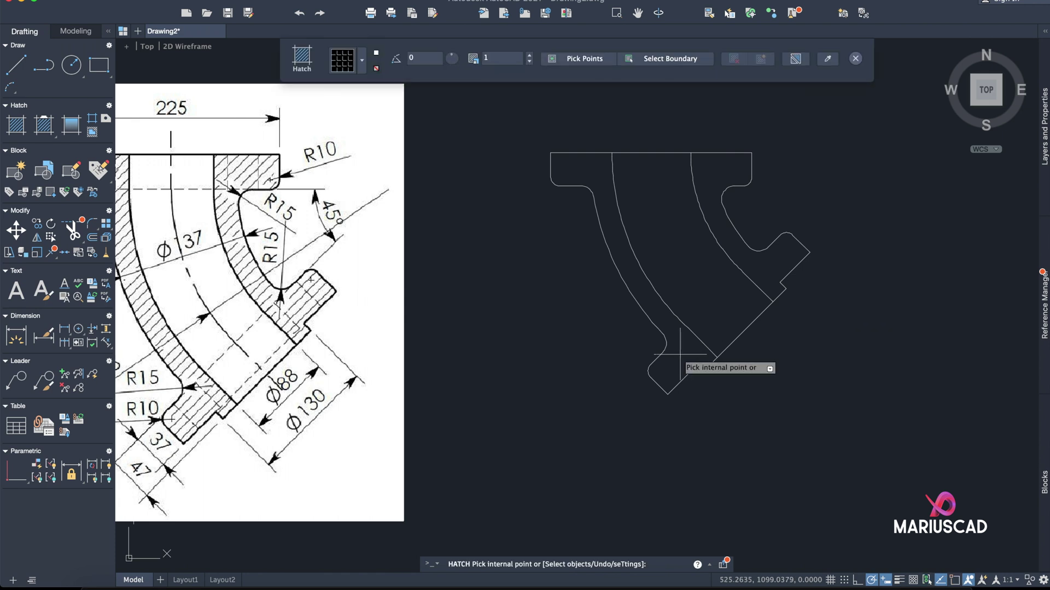
{"action": "left_click", "coordinate": [680, 355]}
{"action": "left_click", "coordinate": [769, 283]}
{"action": "key", "text": "Return"}
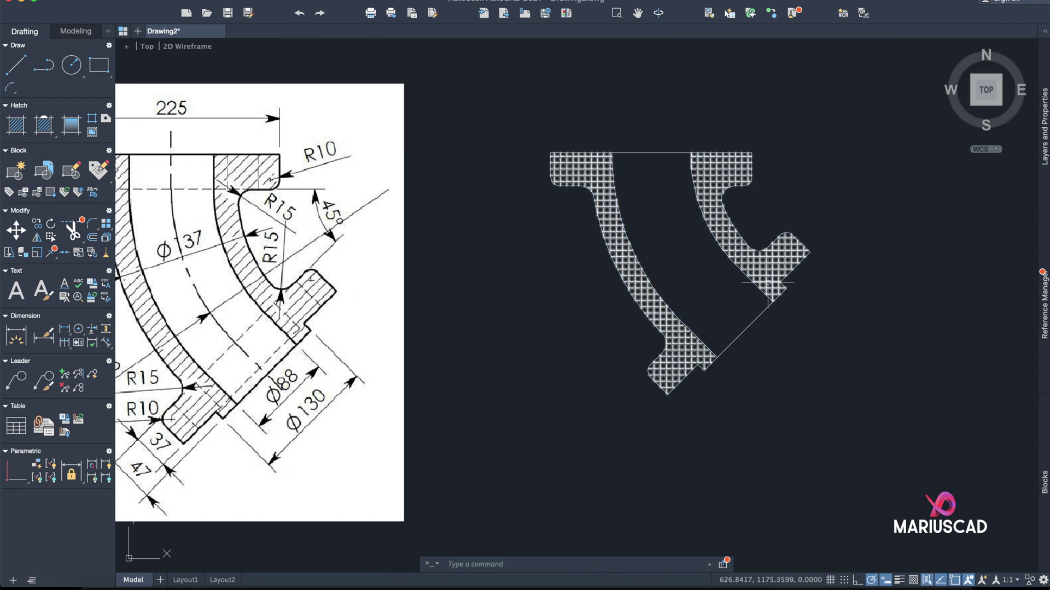
{"action": "mouse_move", "coordinate": [676, 291]}
{"action": "middle_mouse_down"}
{"action": "mouse_move", "coordinate": [733, 295]}
{"action": "mouse_move", "coordinate": [837, 327]}
{"action": "mouse_move", "coordinate": [692, 329]}
{"action": "middle_mouse_up"}
{"action": "scroll", "coordinate": [837, 328], "scroll_direction": "down", "scroll_amount": 3}
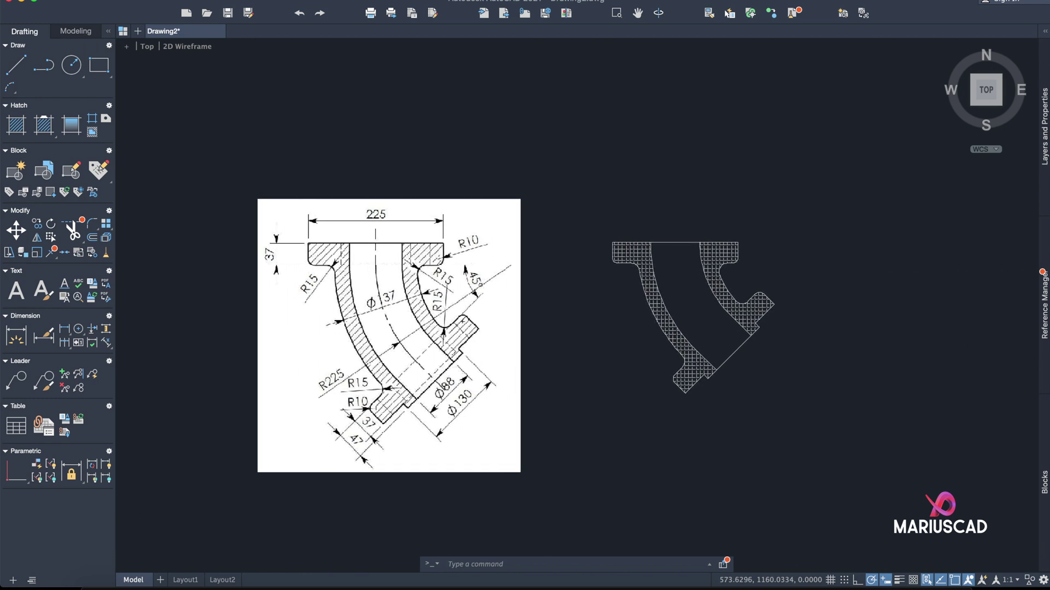